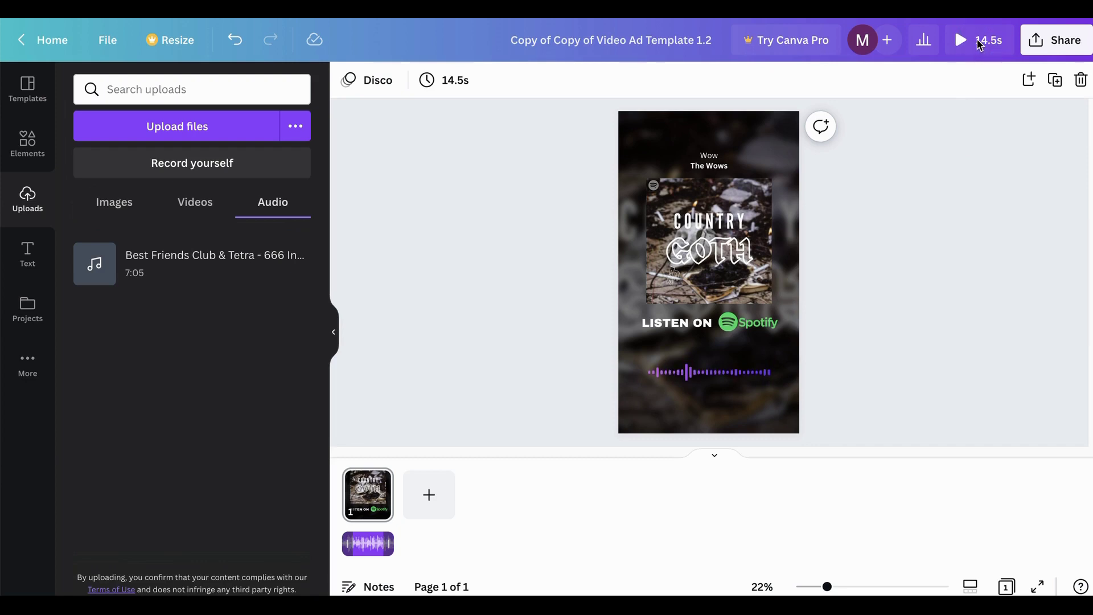
# Step: Preview the shared Spotify video ad template, then start a new design from it
pyautogui.click(980, 45)
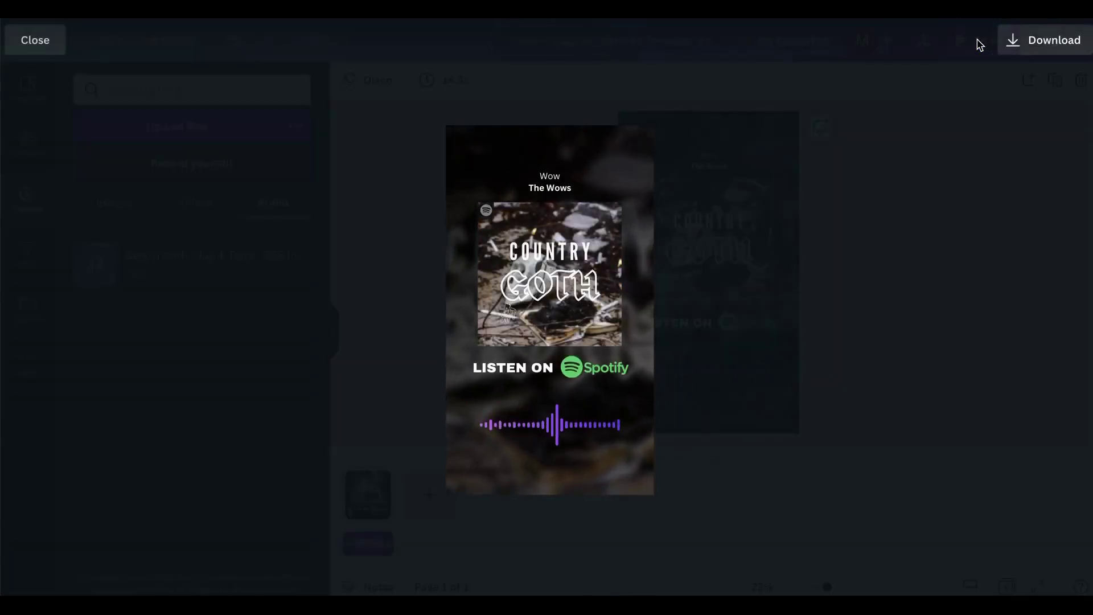
pyautogui.click(51, 46)
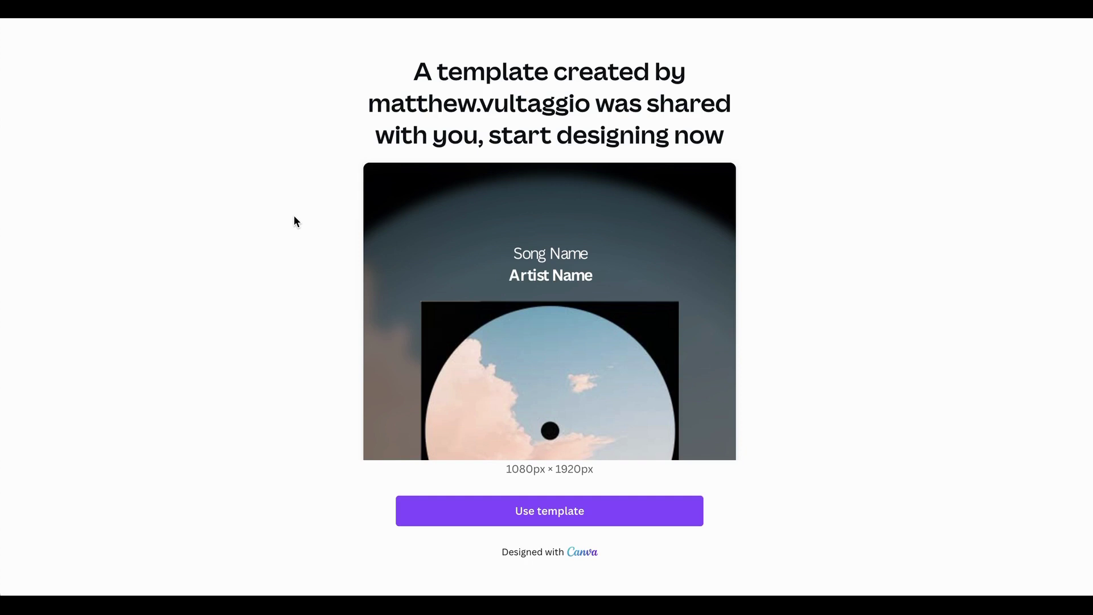
pyautogui.click(536, 522)
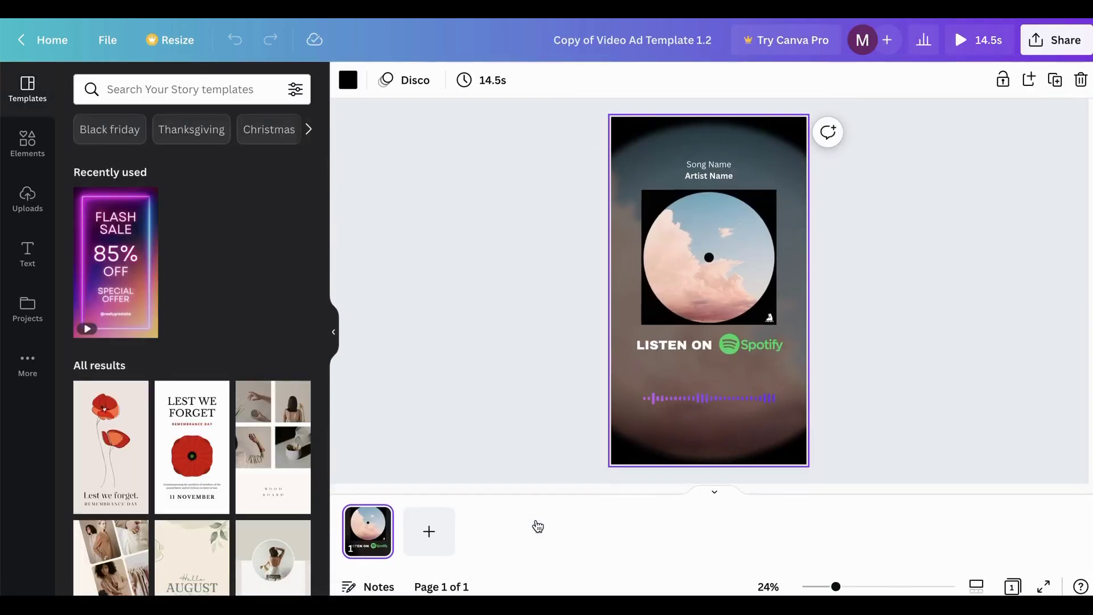
# Step: Duplicate the most recent design, Video Ad Template 1.2, from the Home page's Recent designs
pyautogui.click(47, 40)
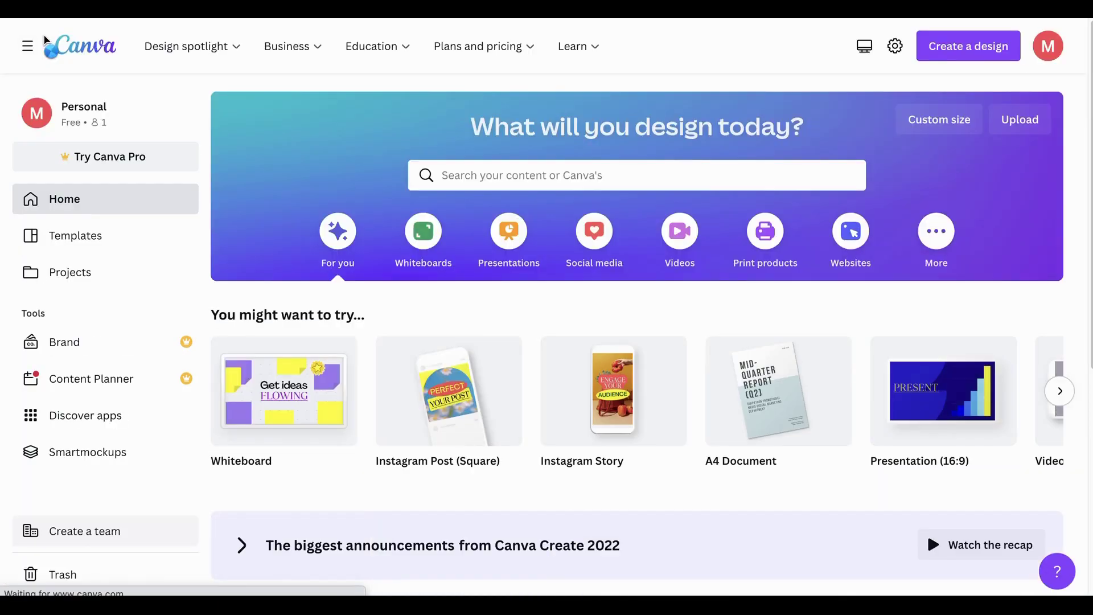
pyautogui.scroll(-6, 360, 236)
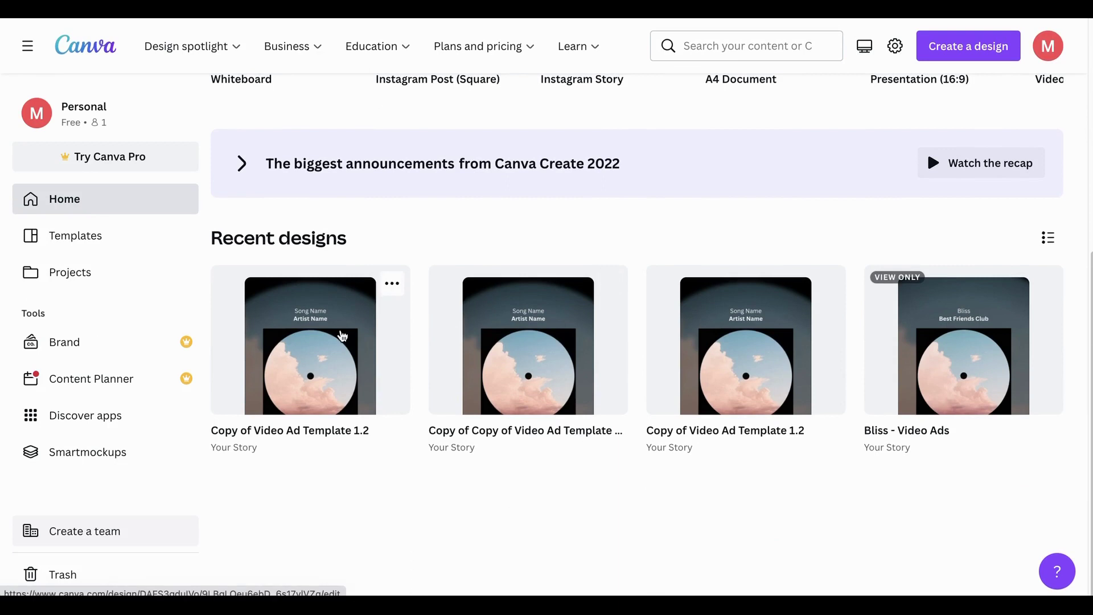
pyautogui.click(396, 289)
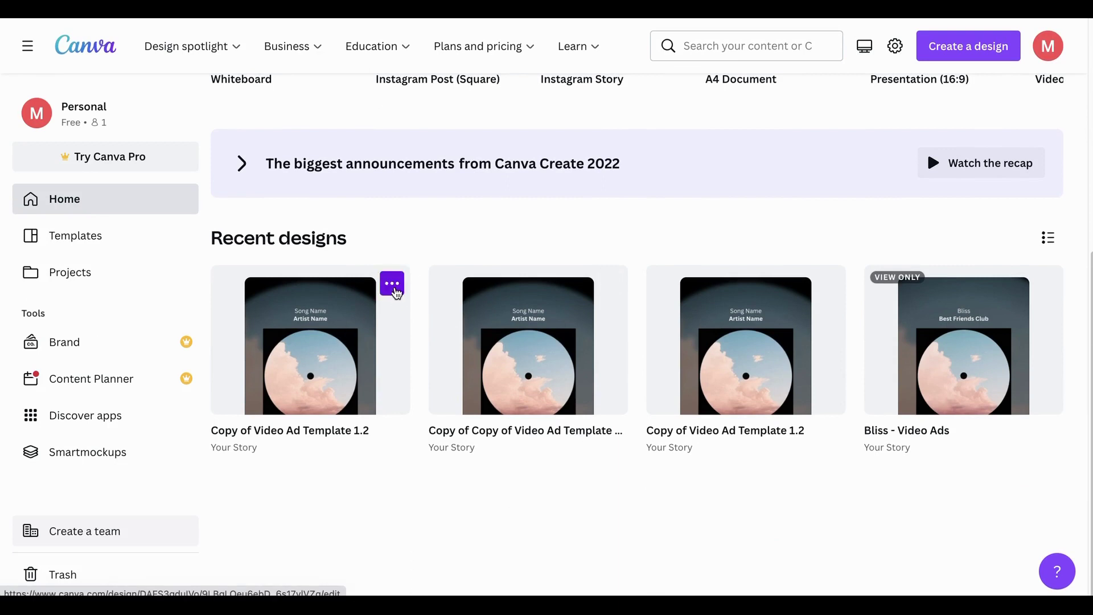
pyautogui.click(392, 284)
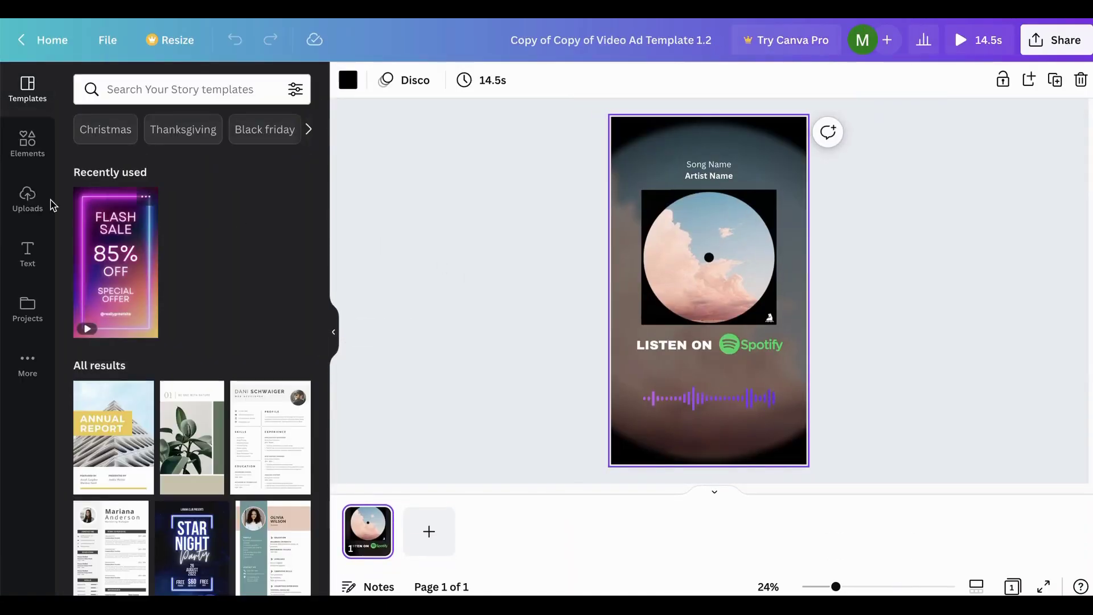
# Step: Place the uploaded Country Goth image in the album-art frame and as the page background
pyautogui.click(28, 202)
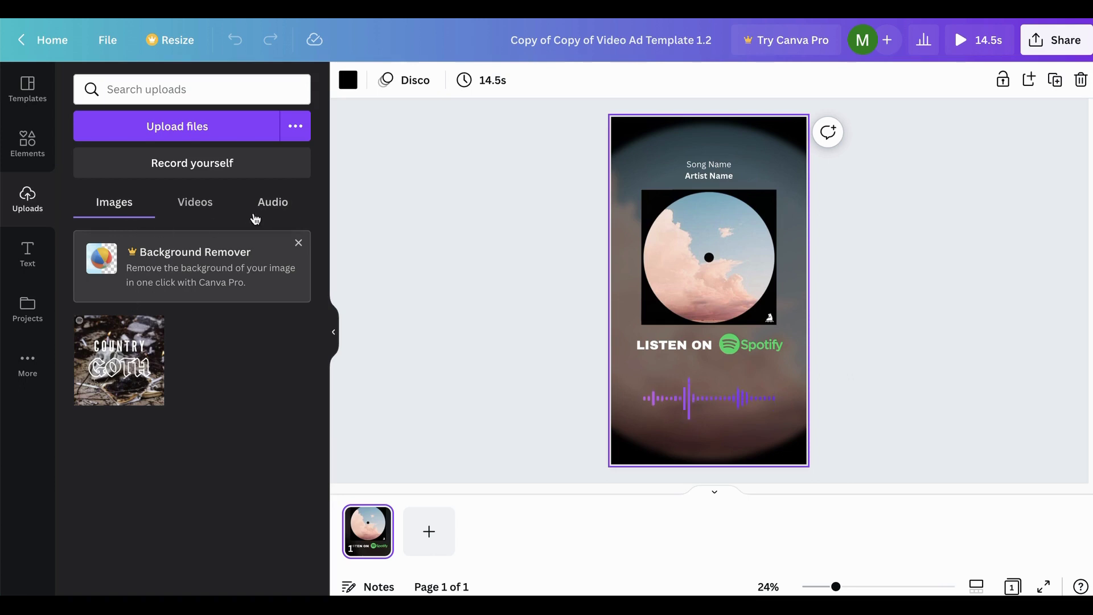
pyautogui.click(271, 213)
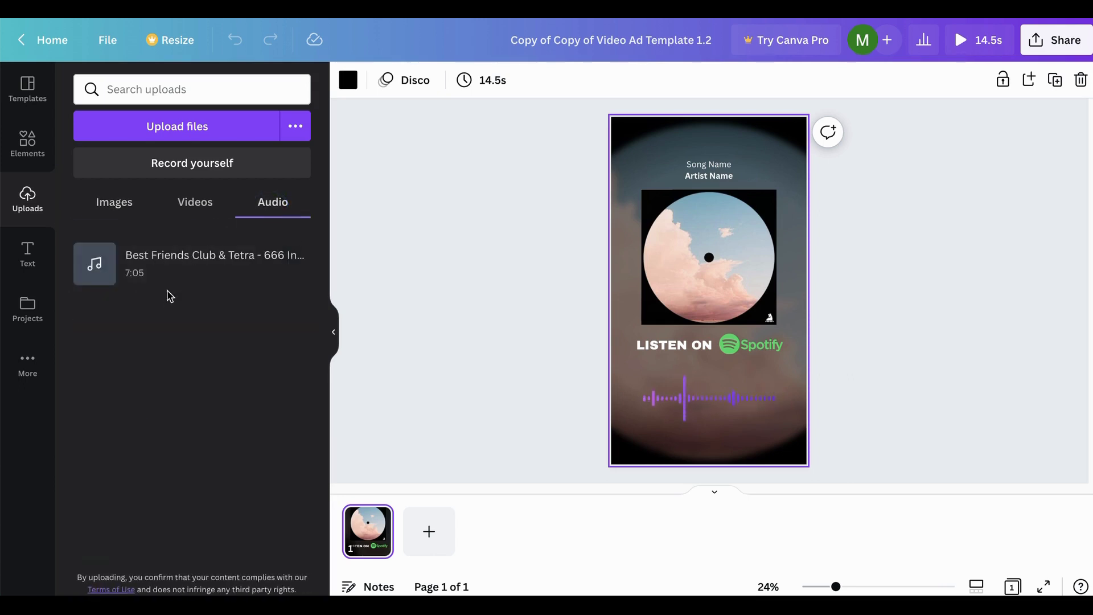
pyautogui.click(125, 211)
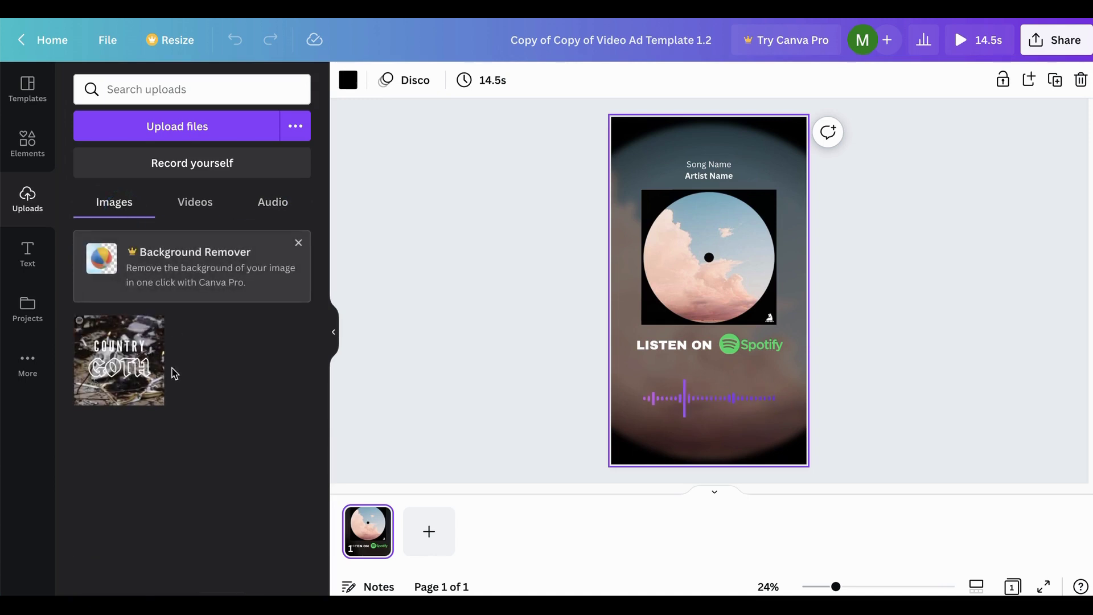
pyautogui.moveTo(117, 358); pyautogui.dragTo(699, 253)
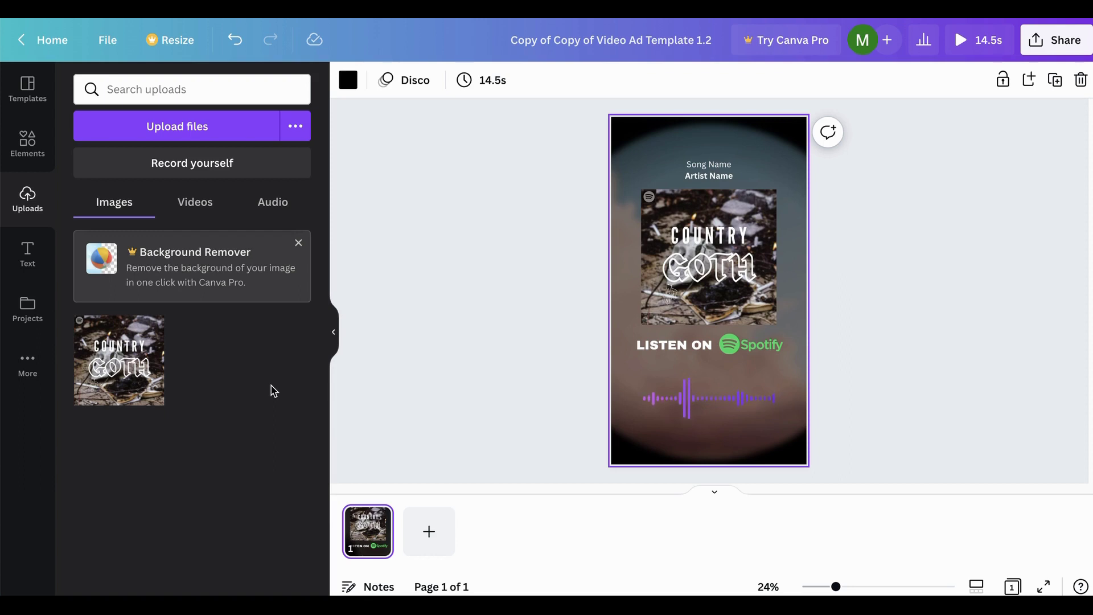
pyautogui.moveTo(122, 364); pyautogui.dragTo(605, 339)
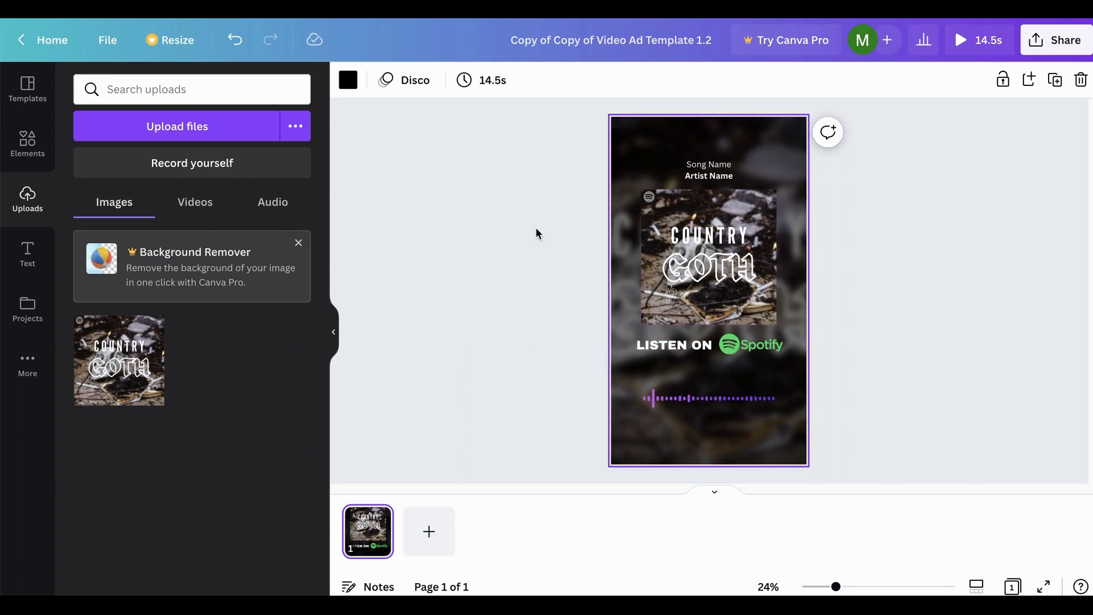
# Step: Replace the Song Name and Artist Name placeholders with 'Wow' and 'The Wows'
pyautogui.doubleClick(720, 164)
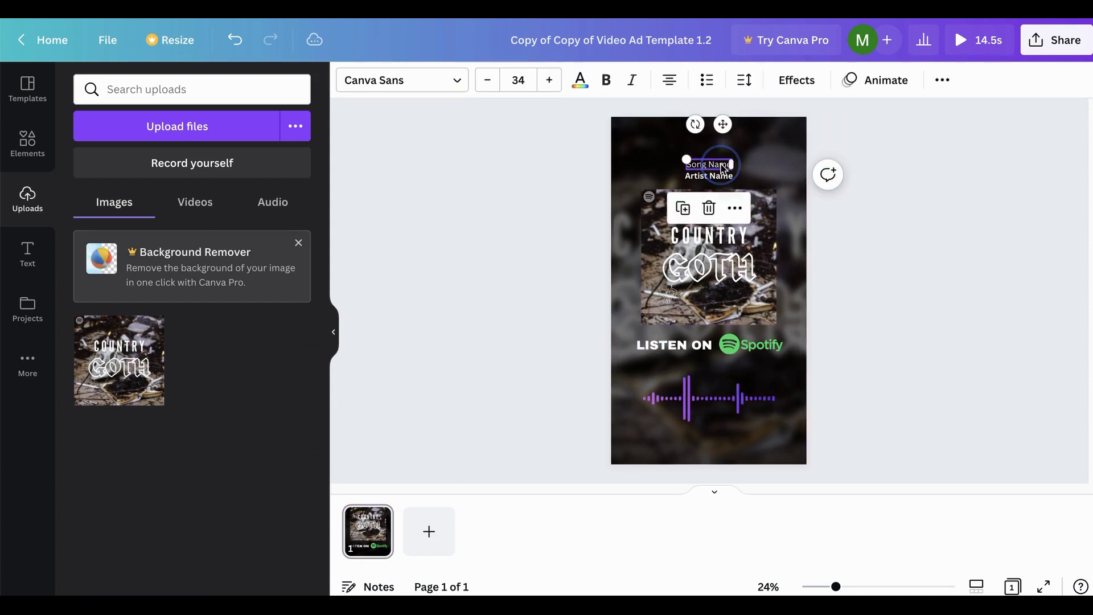
pyautogui.write('Wo')
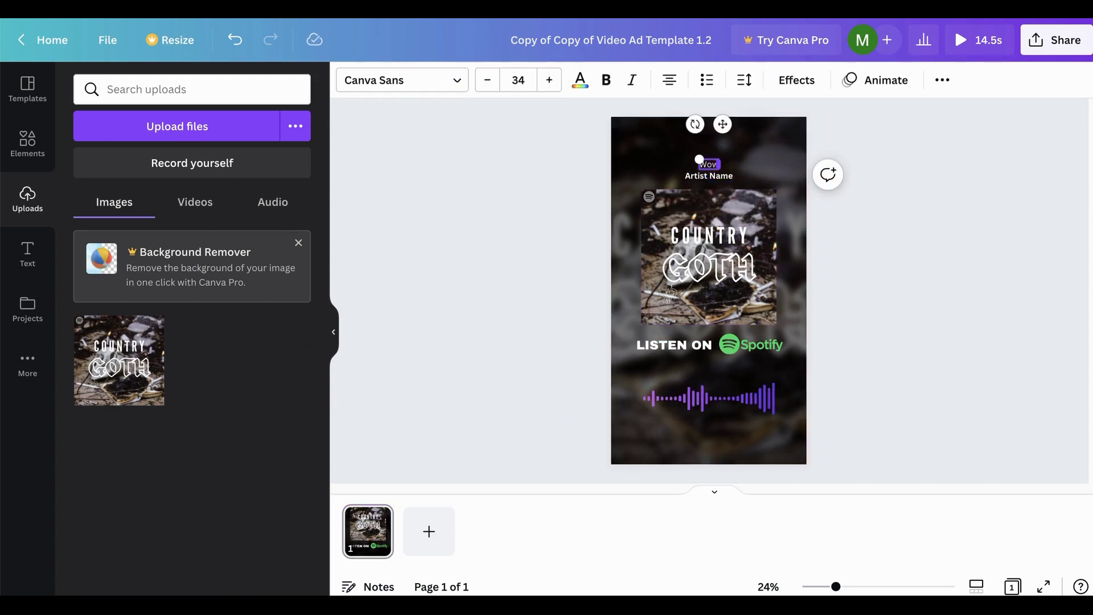
pyautogui.write('w')
pyautogui.doubleClick(704, 171)
pyautogui.press('BackSpace')
pyautogui.write('The Wows')
pyautogui.press('Escape')
pyautogui.press('Escape')
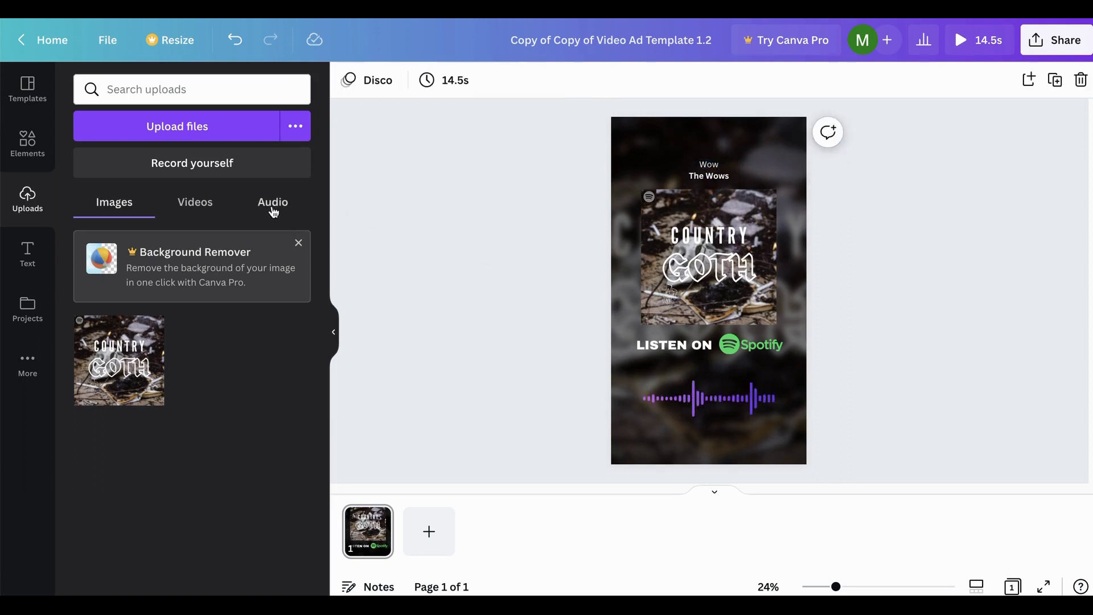
# Step: Drag the uploaded Best Friends Club & Tetra track from Audio uploads onto the video
pyautogui.click(263, 209)
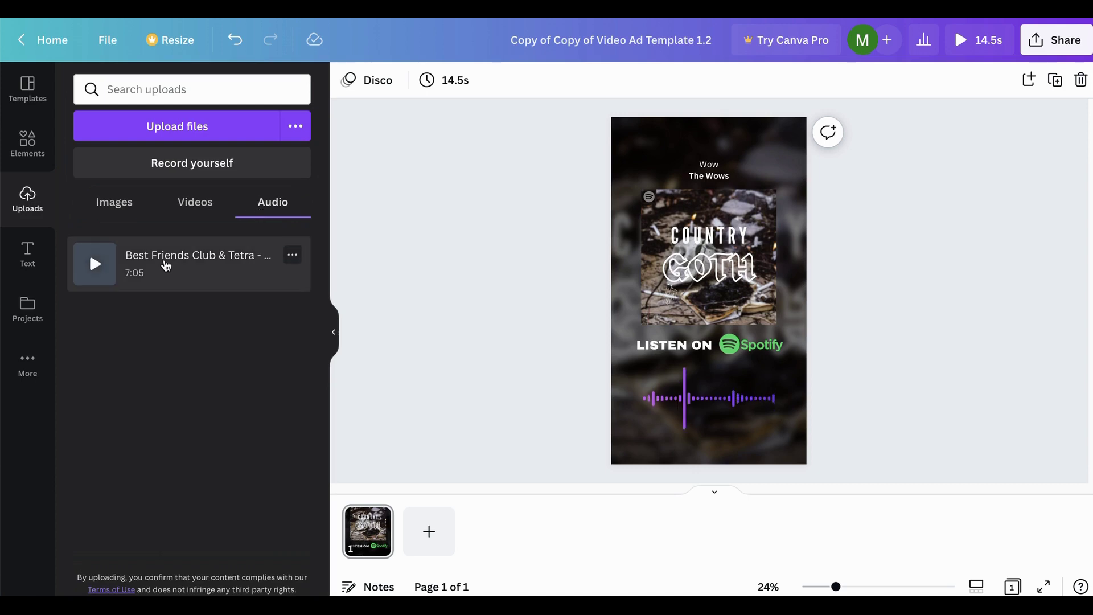
pyautogui.moveTo(165, 266); pyautogui.dragTo(487, 277)
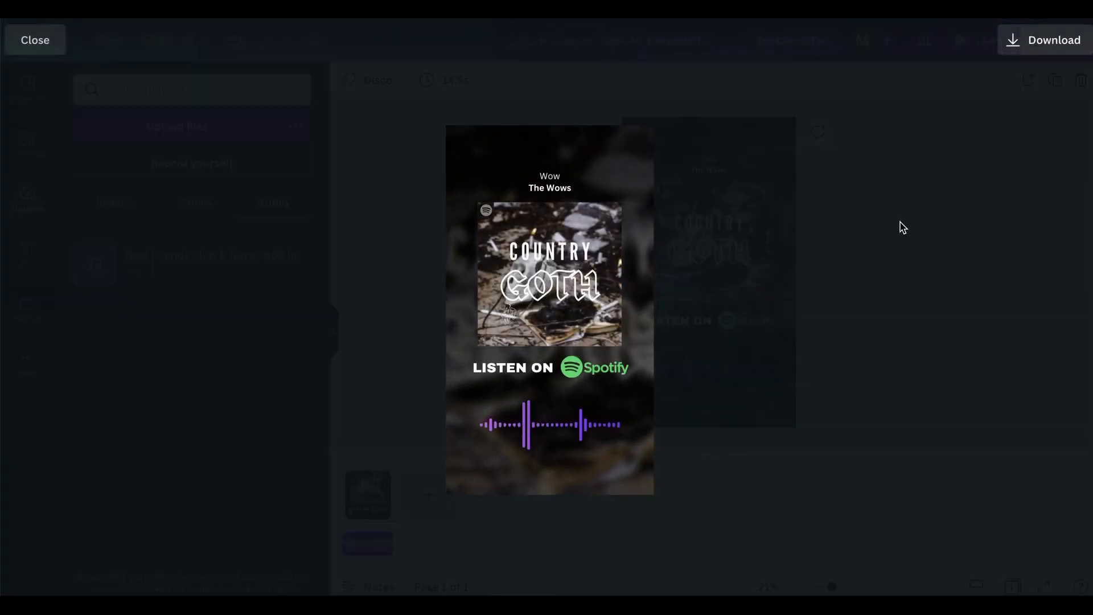
pyautogui.click(34, 40)
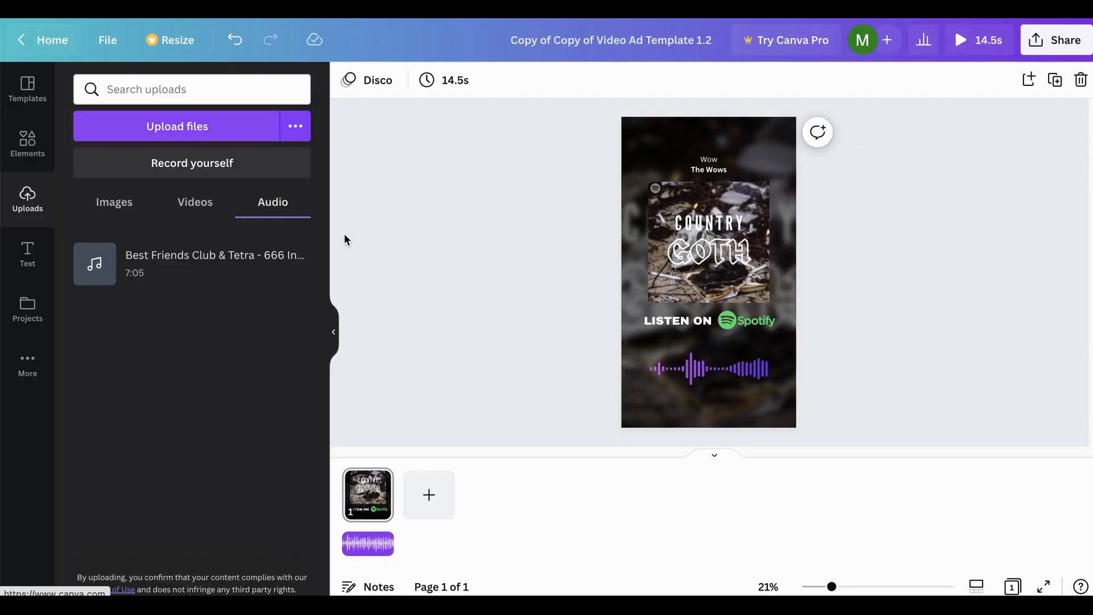
pyautogui.click(712, 456)
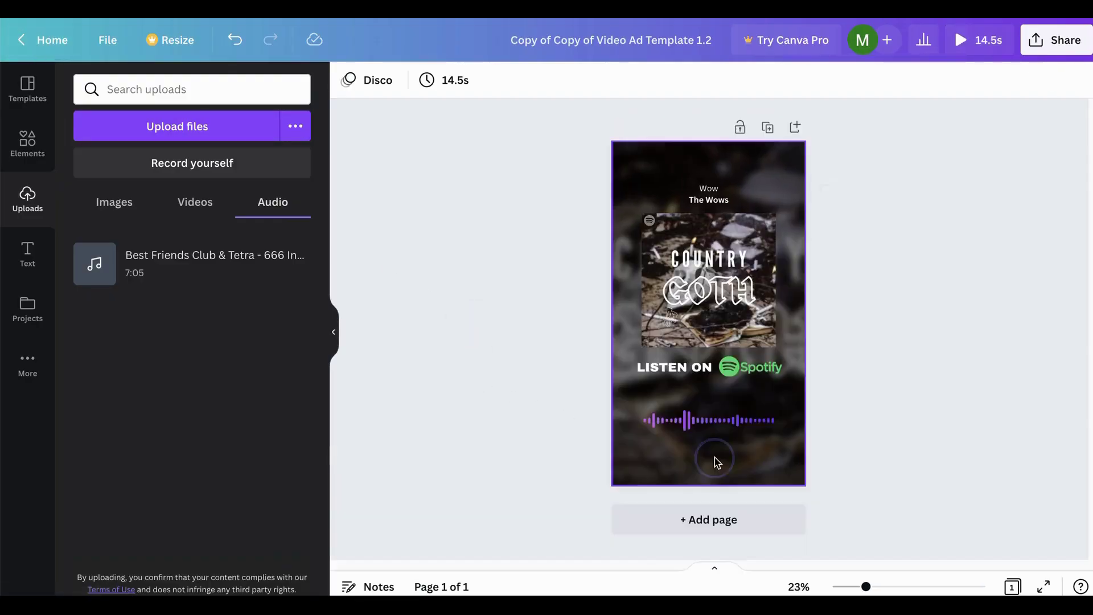
pyautogui.click(716, 570)
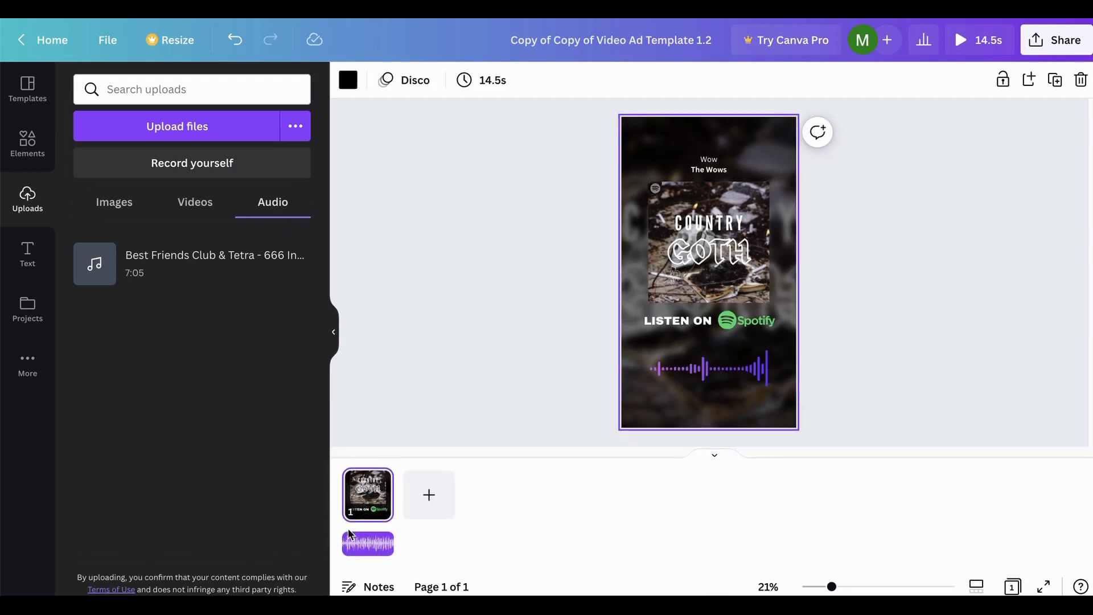
pyautogui.click(372, 543)
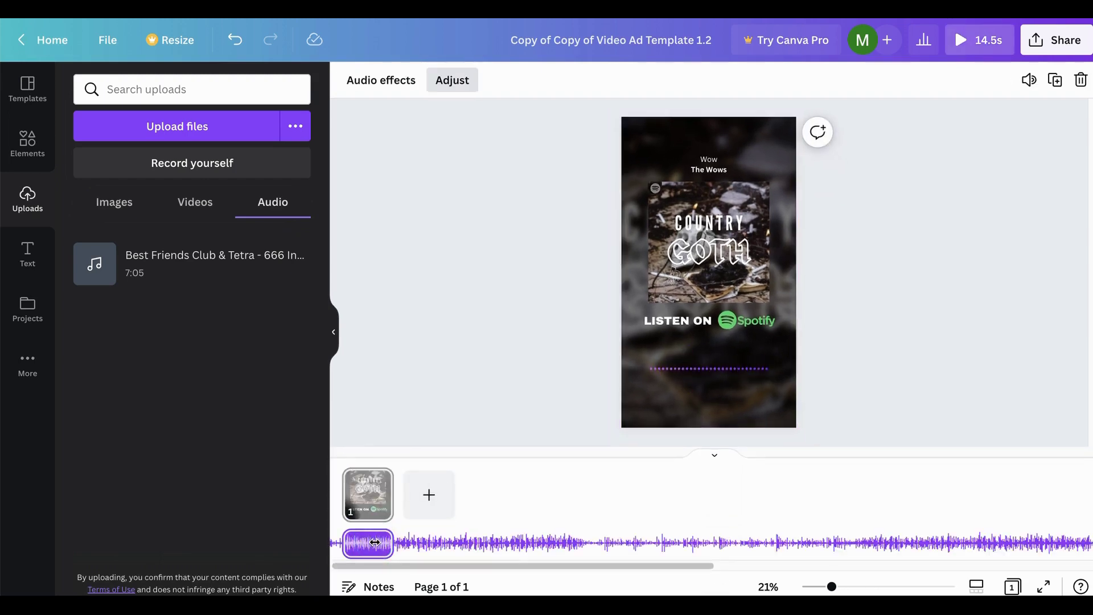
pyautogui.click(476, 359)
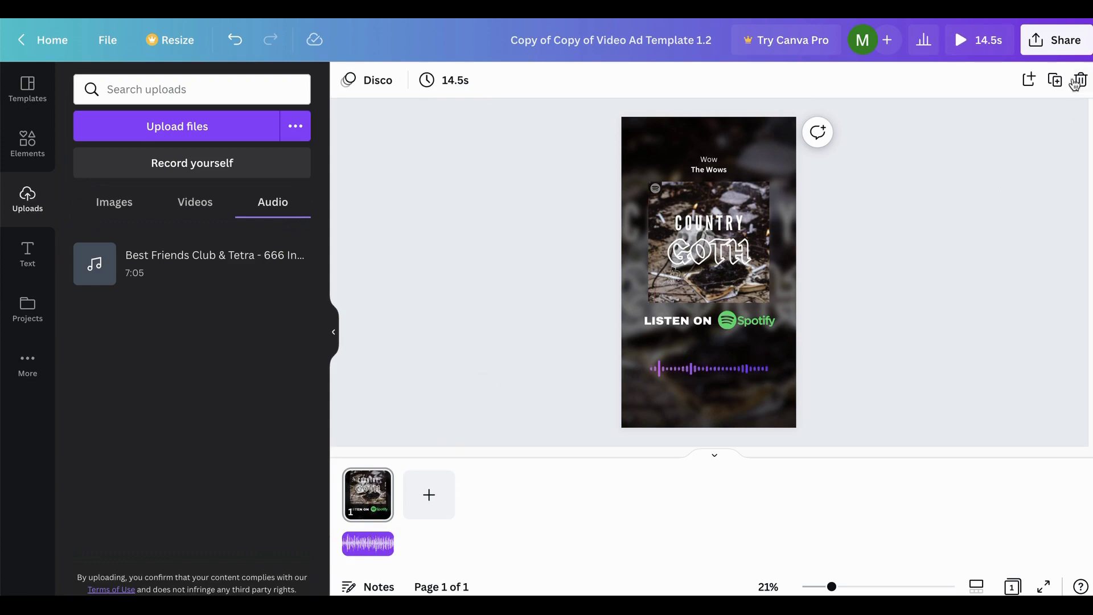
# Step: Download the Country Goth ad as an MP4 video file
pyautogui.click(1063, 41)
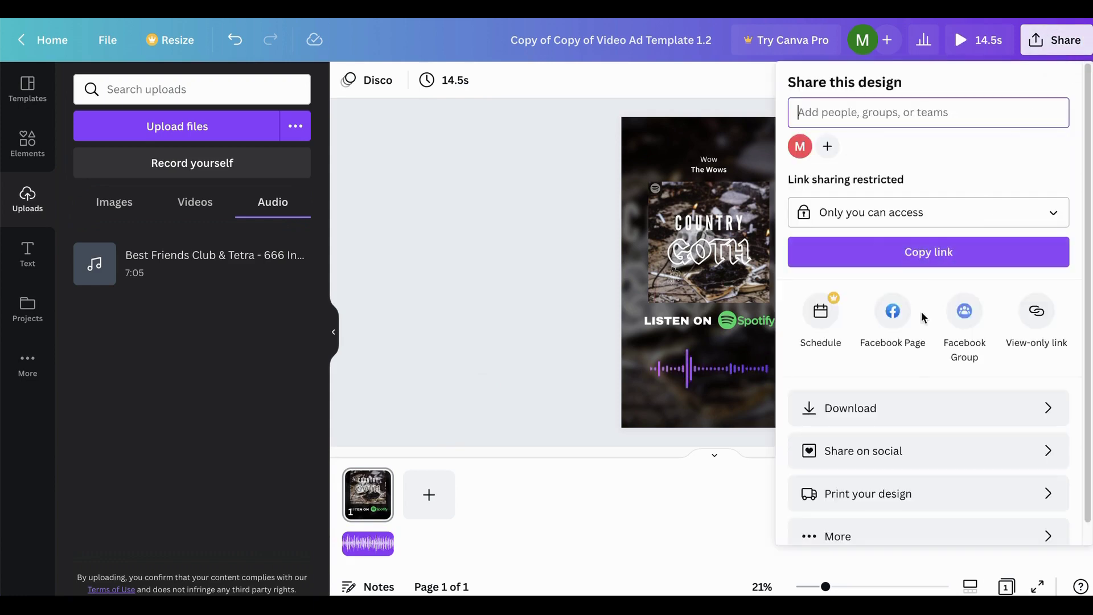
pyautogui.click(910, 407)
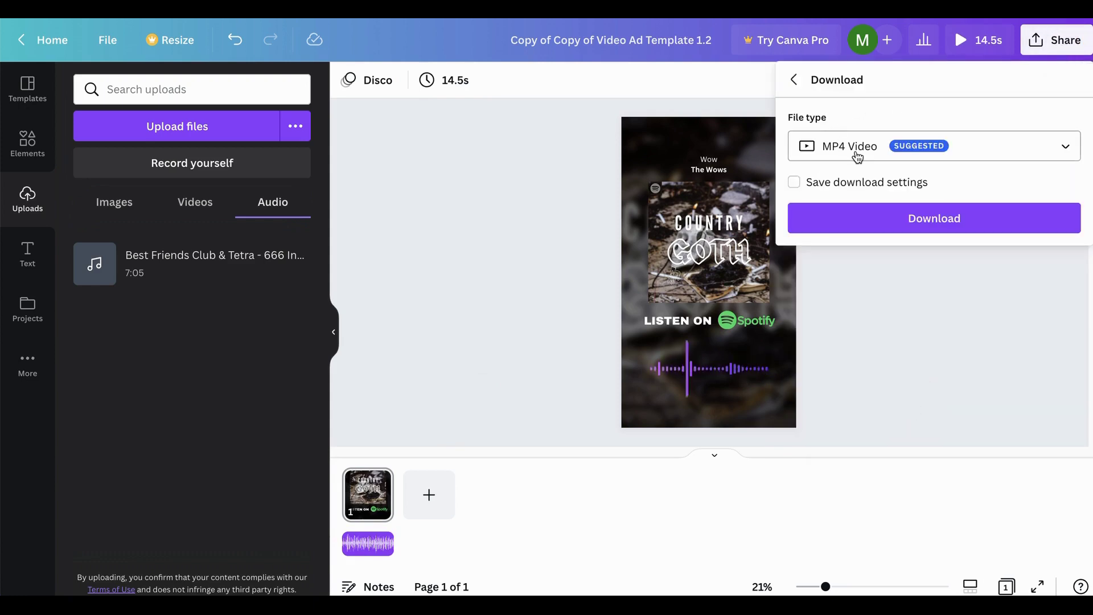
pyautogui.click(916, 222)
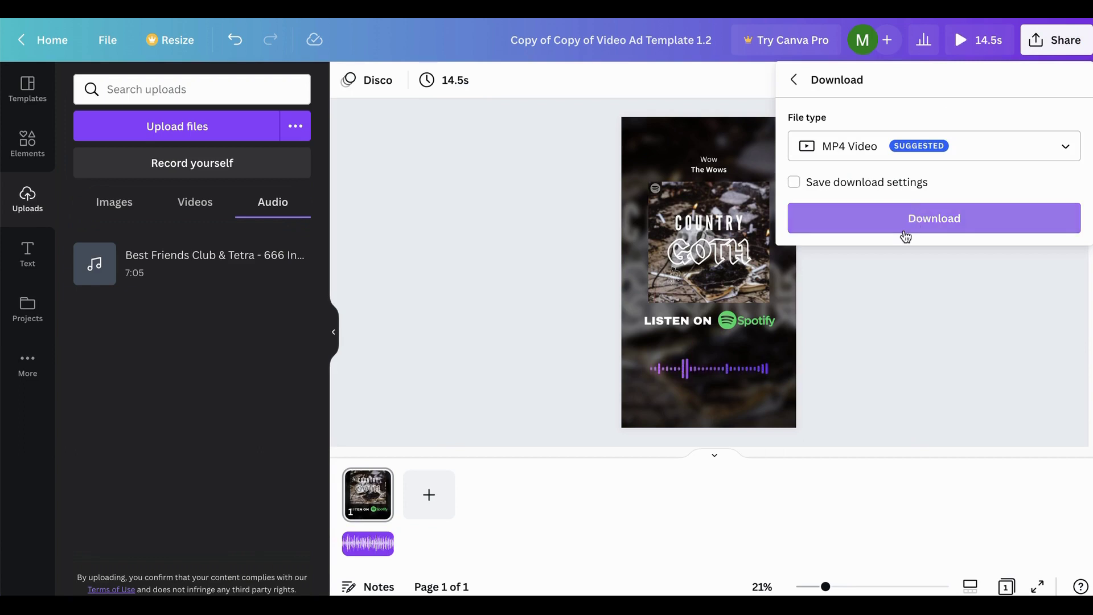
pyautogui.click(932, 325)
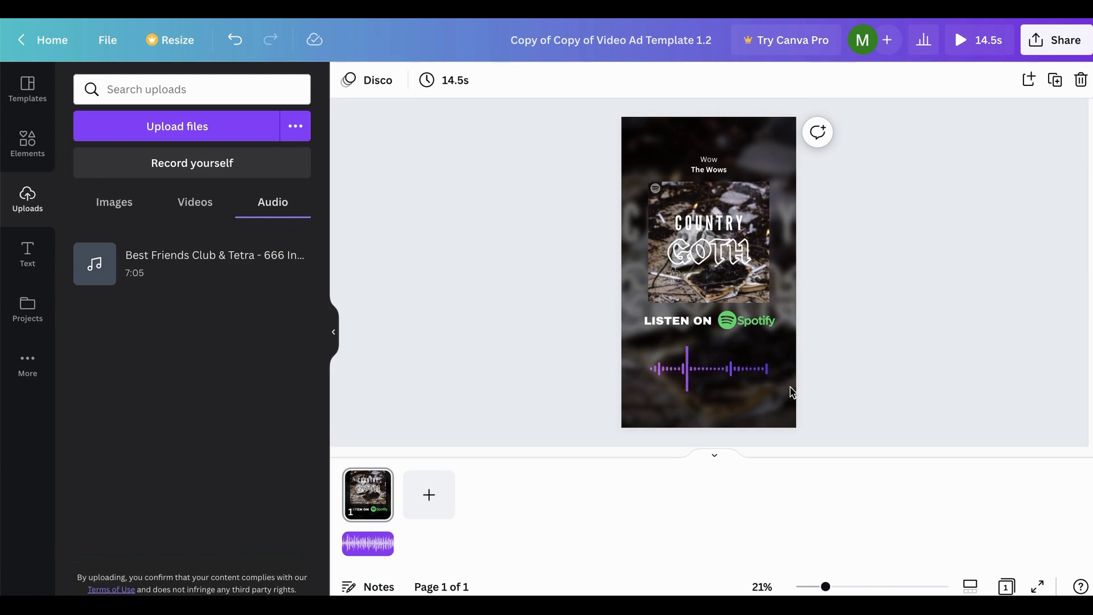
# Step: Shift the song's offset so a different section plays, and preview the ad full-screen
pyautogui.click(375, 546)
pyautogui.moveTo(372, 547); pyautogui.dragTo(190, 506)
pyautogui.click(458, 365)
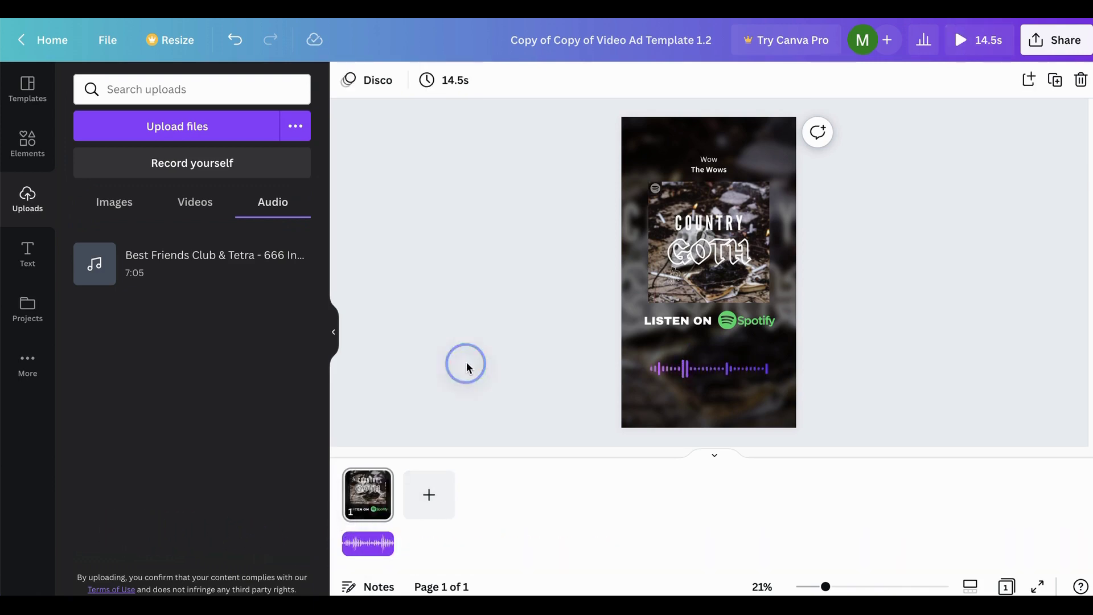
pyautogui.click(963, 47)
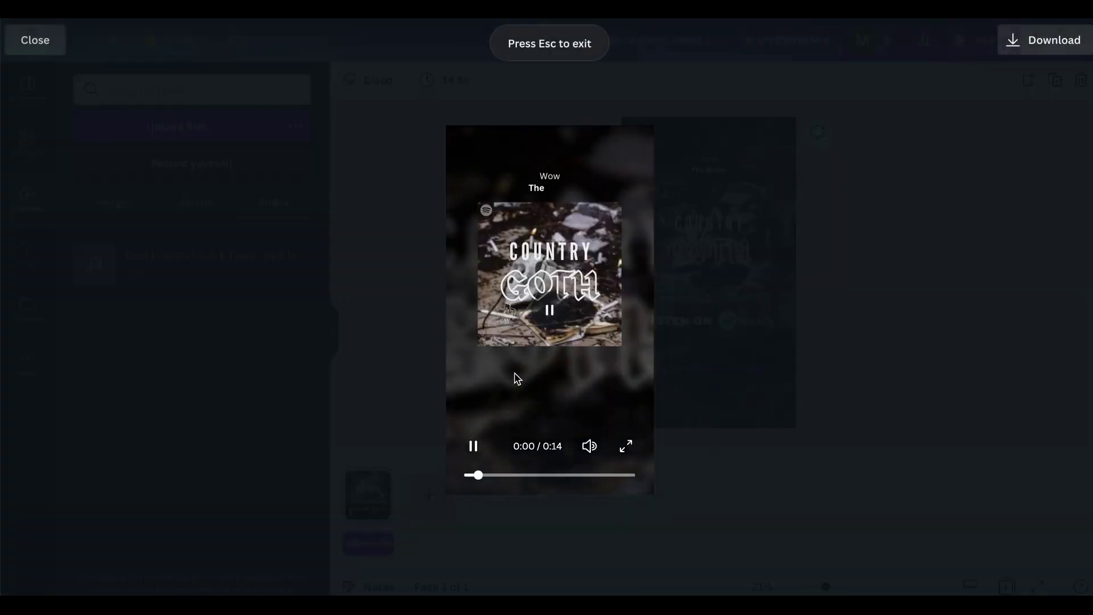
pyautogui.press('Escape')
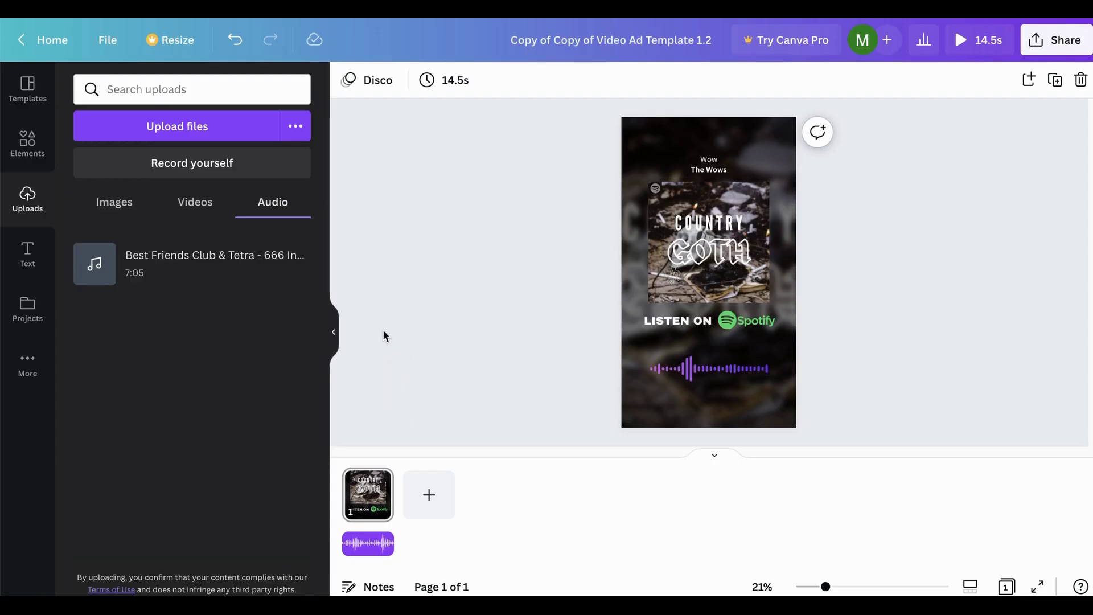
# Step: Check the sharing options, then hide the page thumbnails for a larger canvas
pyautogui.click(1034, 39)
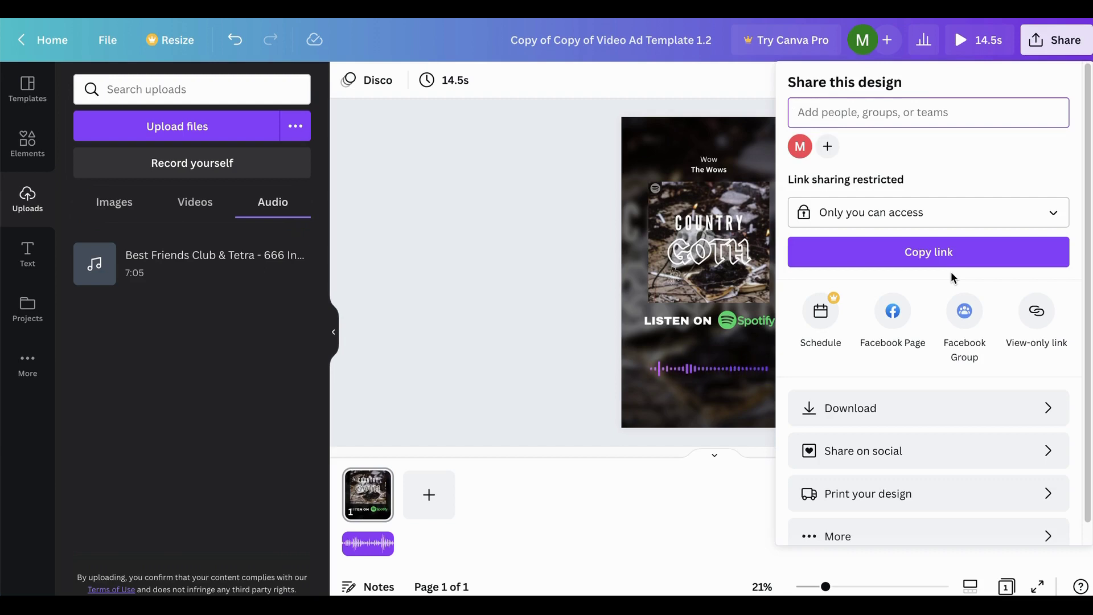
pyautogui.click(538, 308)
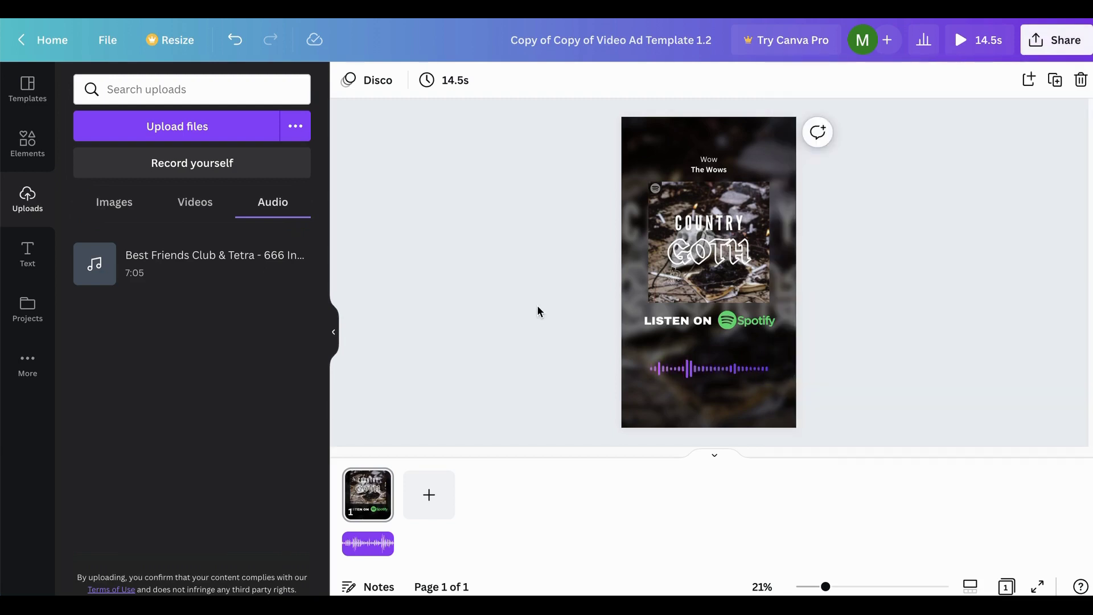
pyautogui.click(714, 454)
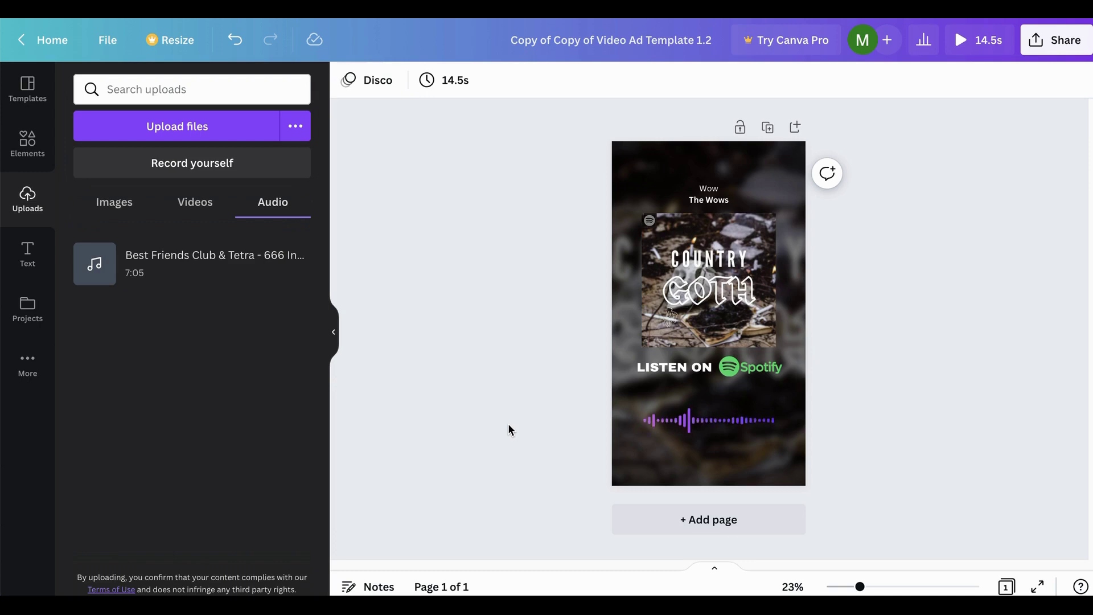
# Step: Set the background photo's brightness to -7
pyautogui.click(619, 210)
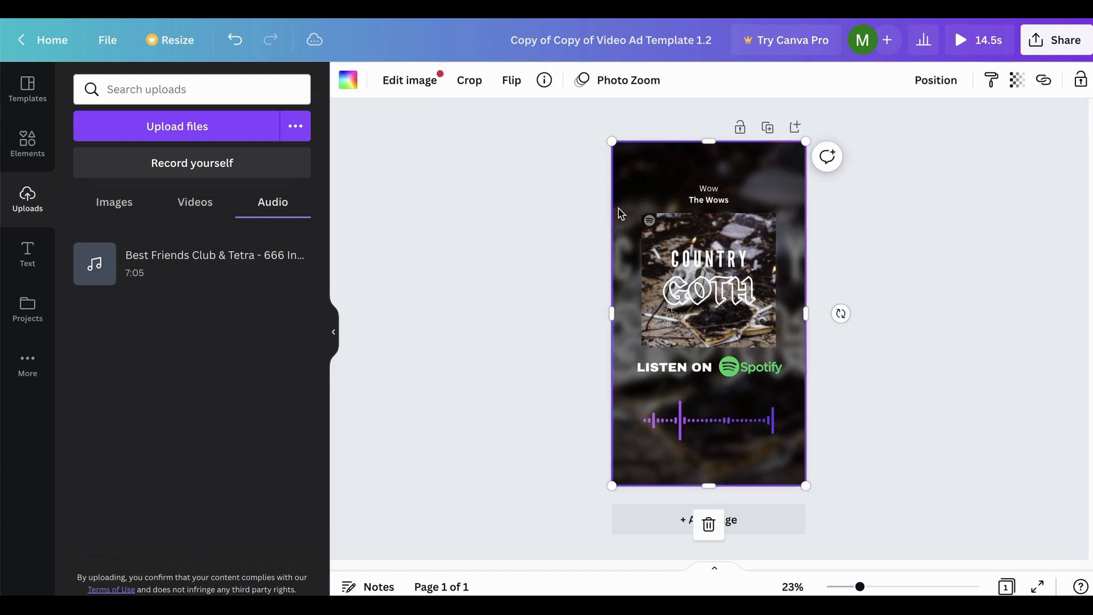
pyautogui.click(407, 80)
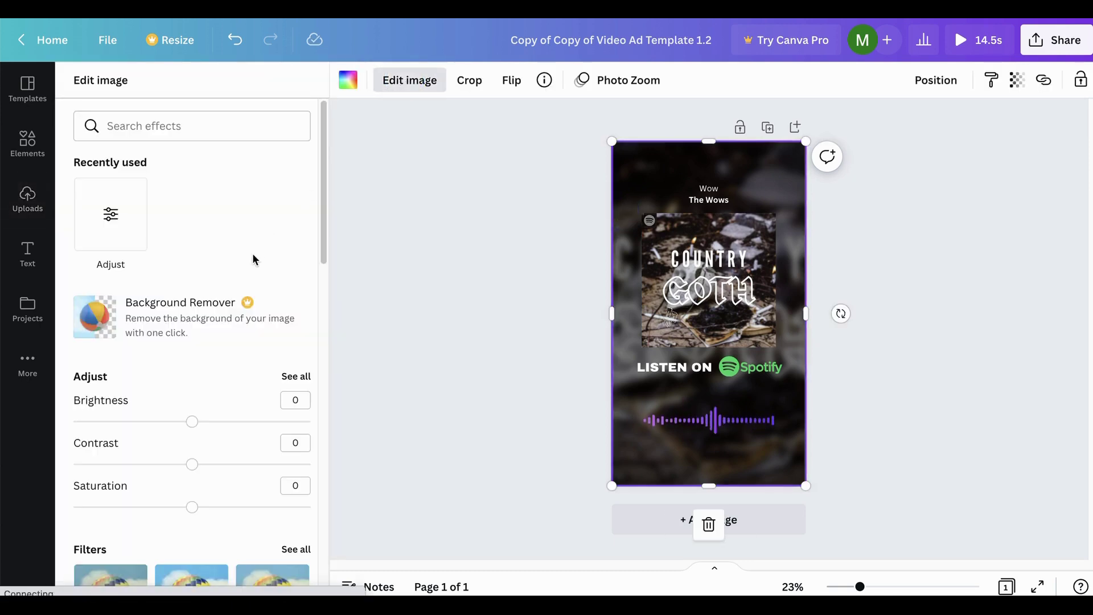
pyautogui.moveTo(191, 422); pyautogui.dragTo(103, 417)
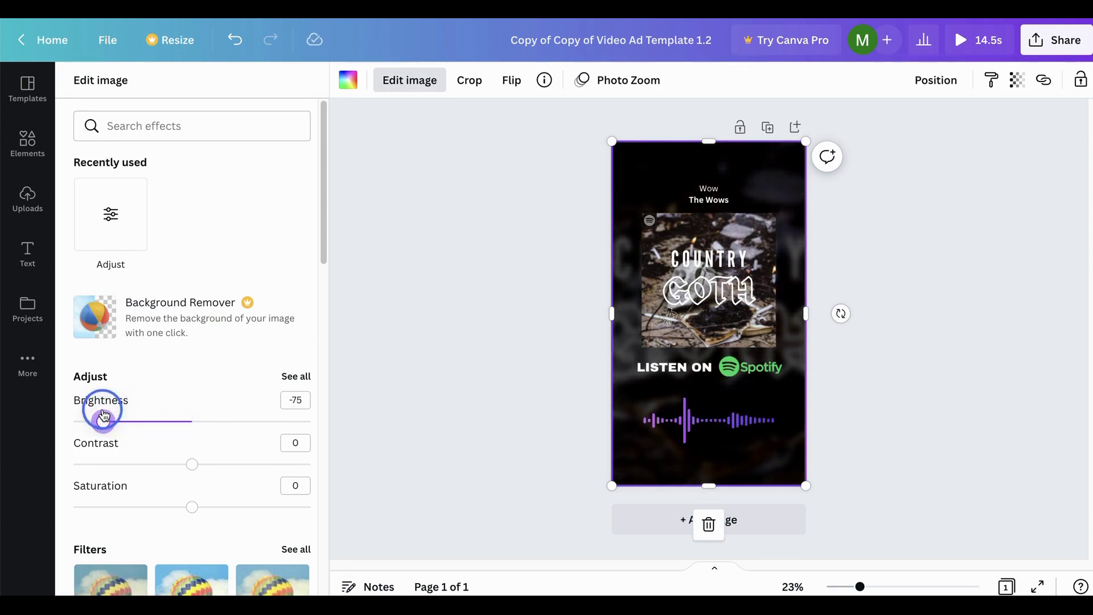
pyautogui.moveTo(103, 417); pyautogui.dragTo(183, 420)
# Step: Change the background blur to 19 and raise its contrast to 15
pyautogui.click(127, 236)
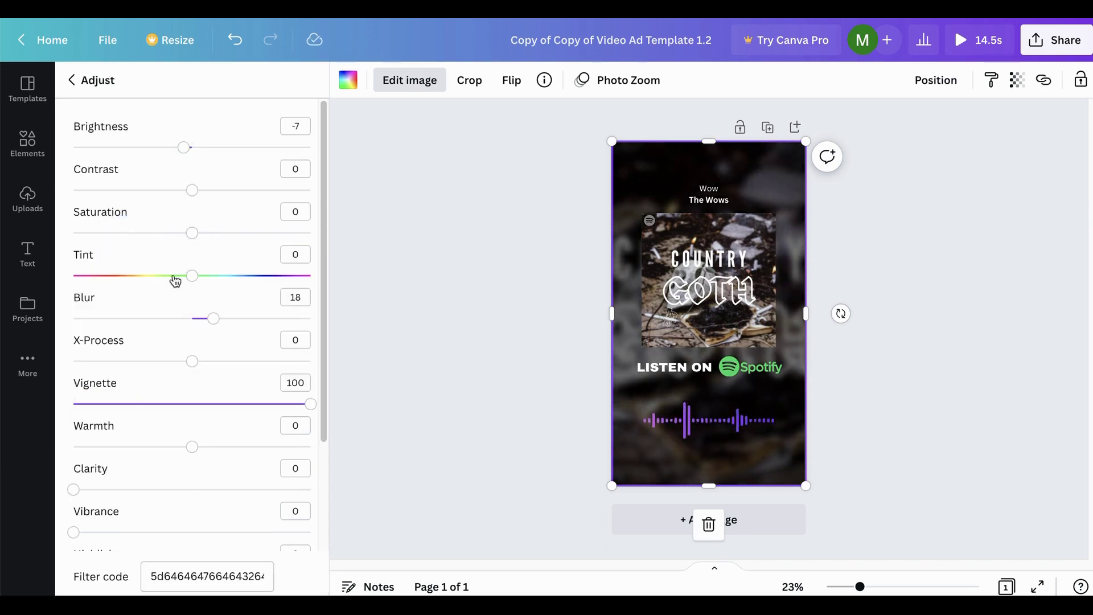
pyautogui.click(215, 322)
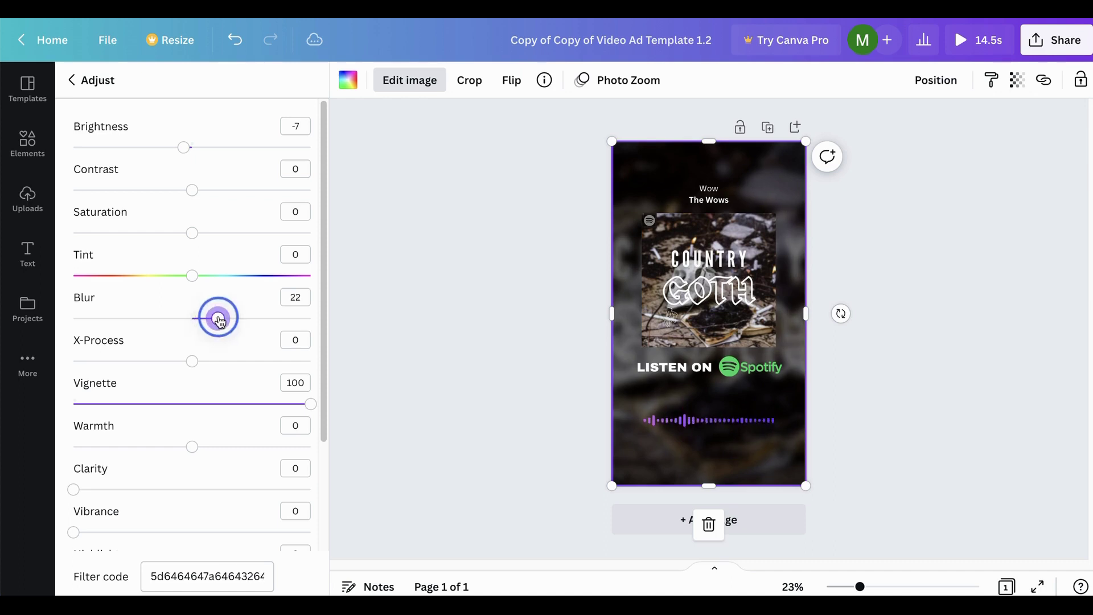
pyautogui.moveTo(221, 322)
pyautogui.mouseDown()
pyautogui.moveTo(238, 318)
pyautogui.moveTo(131, 319)
pyautogui.moveTo(215, 320)
pyautogui.mouseUp()
pyautogui.moveTo(192, 190)
pyautogui.mouseDown()
pyautogui.moveTo(144, 188)
pyautogui.moveTo(210, 189)
pyautogui.mouseUp()
pyautogui.click(71, 80)
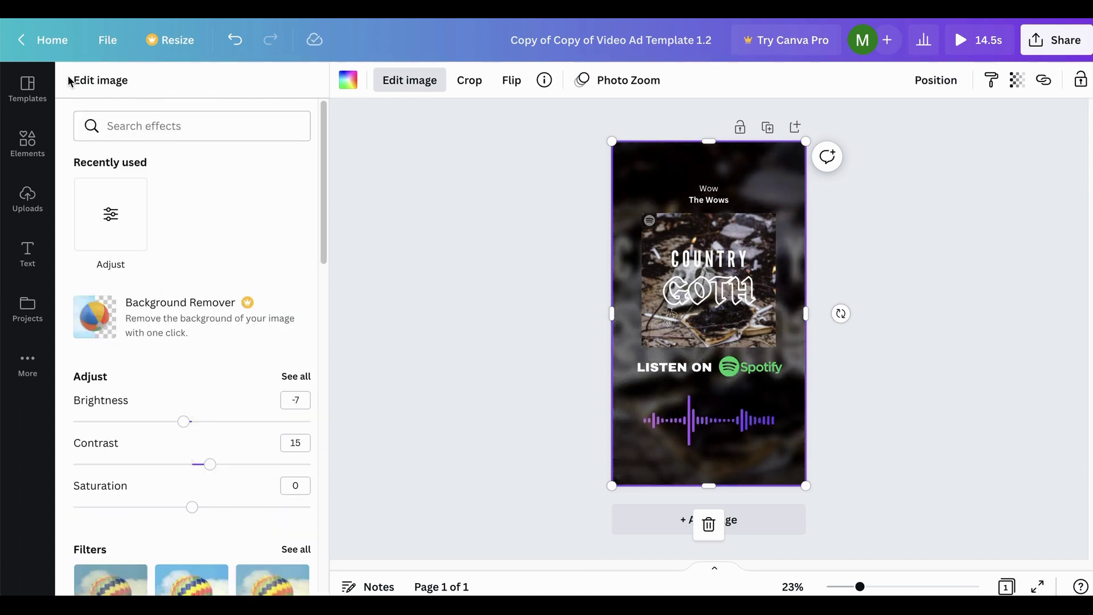
# Step: Delete the 'Wow' and 'The Wows' text lines above the cover
pyautogui.click(442, 220)
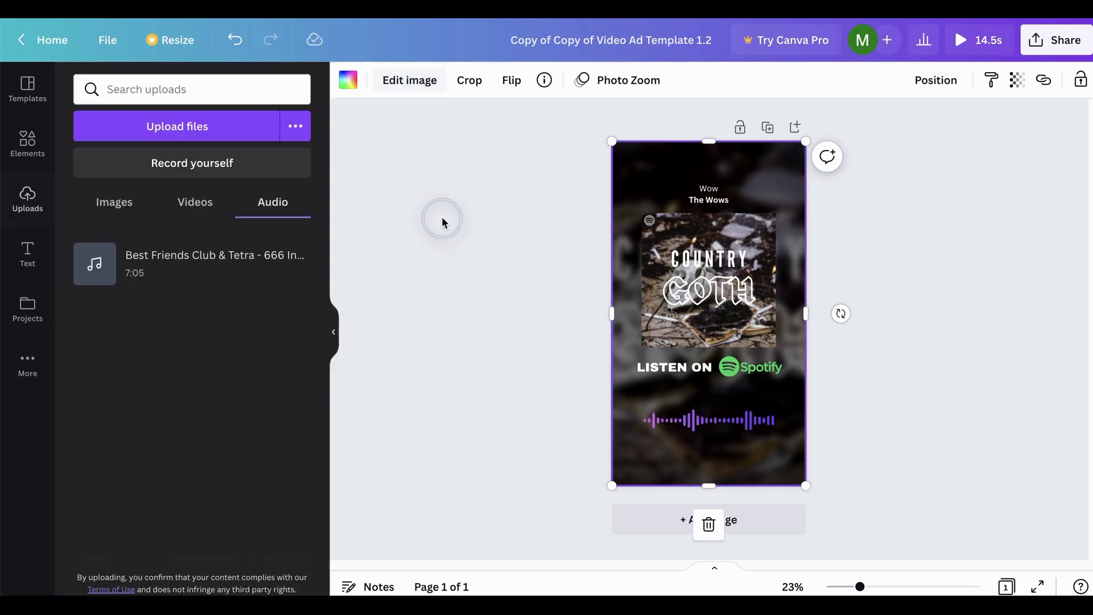
pyautogui.click(451, 227)
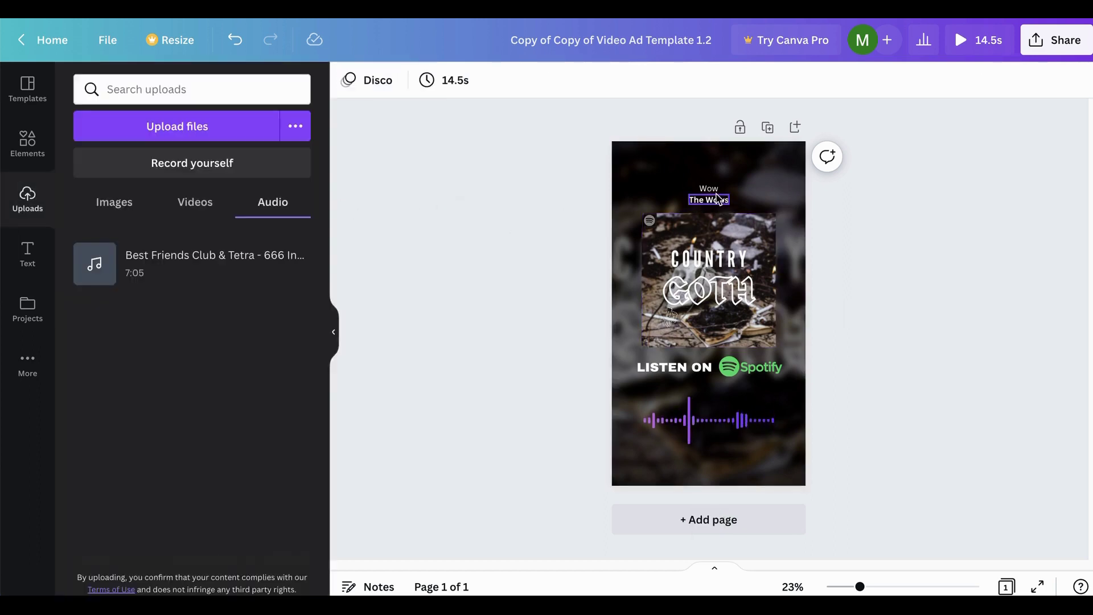
pyautogui.click(716, 193)
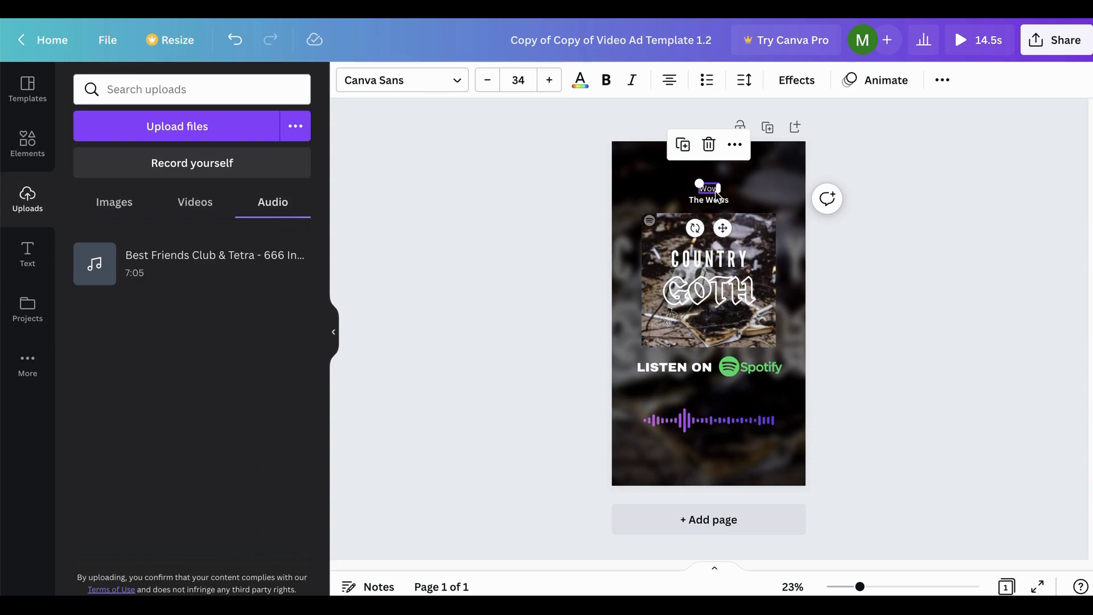
pyautogui.press('Delete')
pyautogui.click(731, 200)
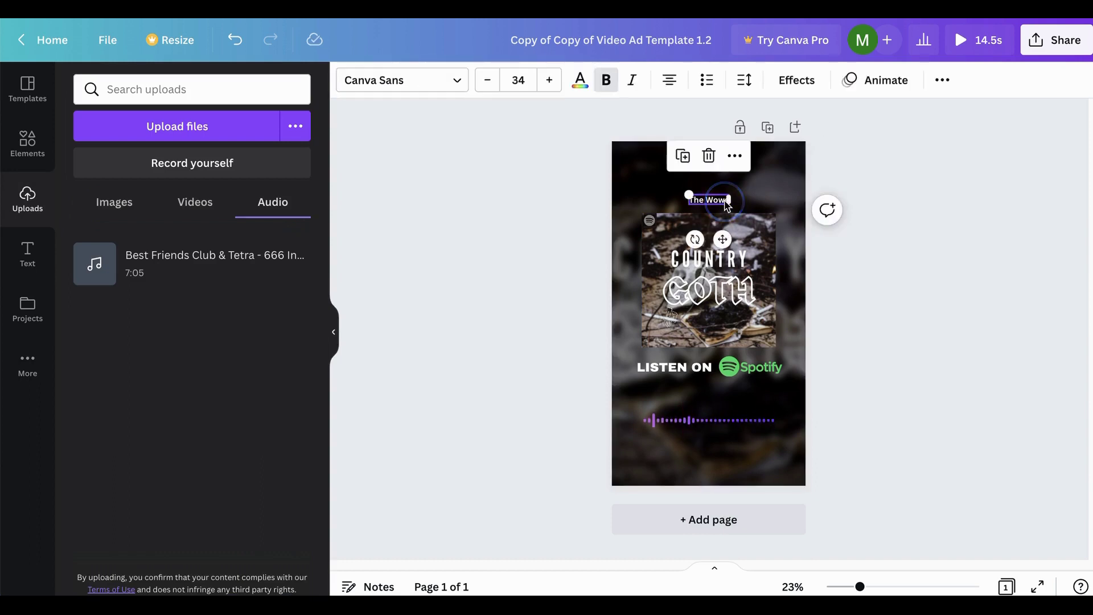
pyautogui.press('Delete')
# Step: Nudge the COUNTRY GOTH cover image up slightly
pyautogui.click(562, 238)
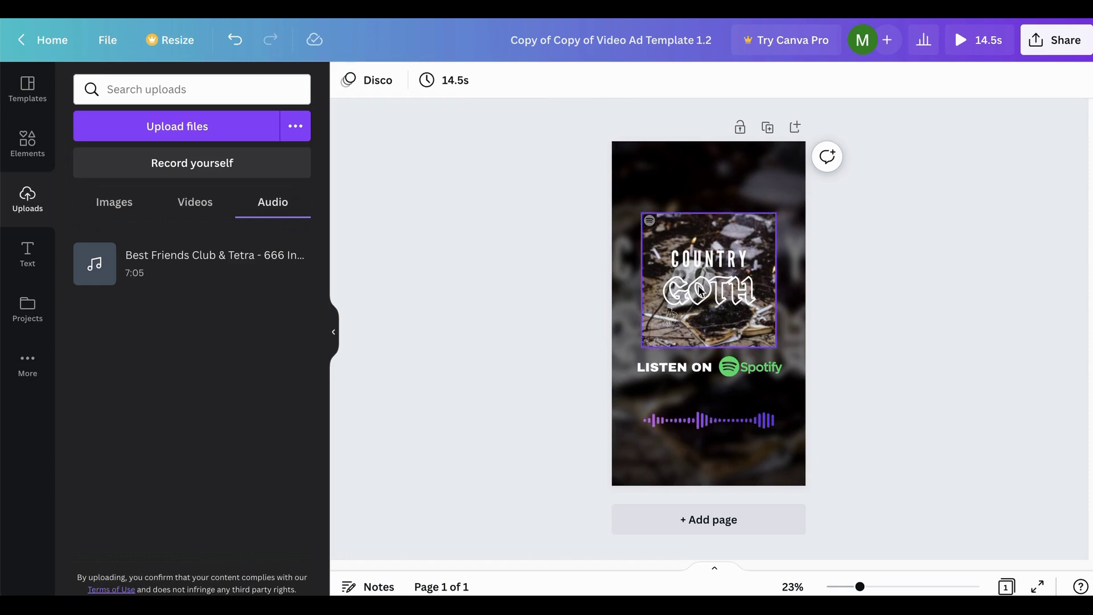
pyautogui.moveTo(699, 287)
pyautogui.mouseDown()
pyautogui.moveTo(700, 258)
pyautogui.moveTo(699, 279)
pyautogui.mouseUp()
pyautogui.click(510, 276)
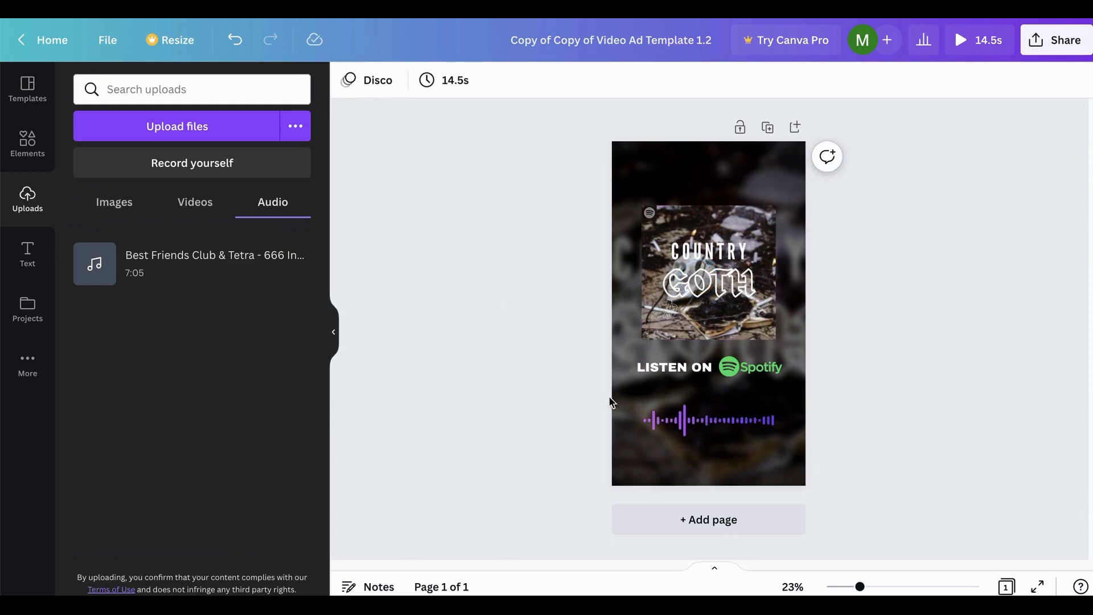
# Step: Delete the purple waveform and search Elements for 'audio' graphics
pyautogui.click(706, 419)
pyautogui.press('Delete')
pyautogui.click(31, 142)
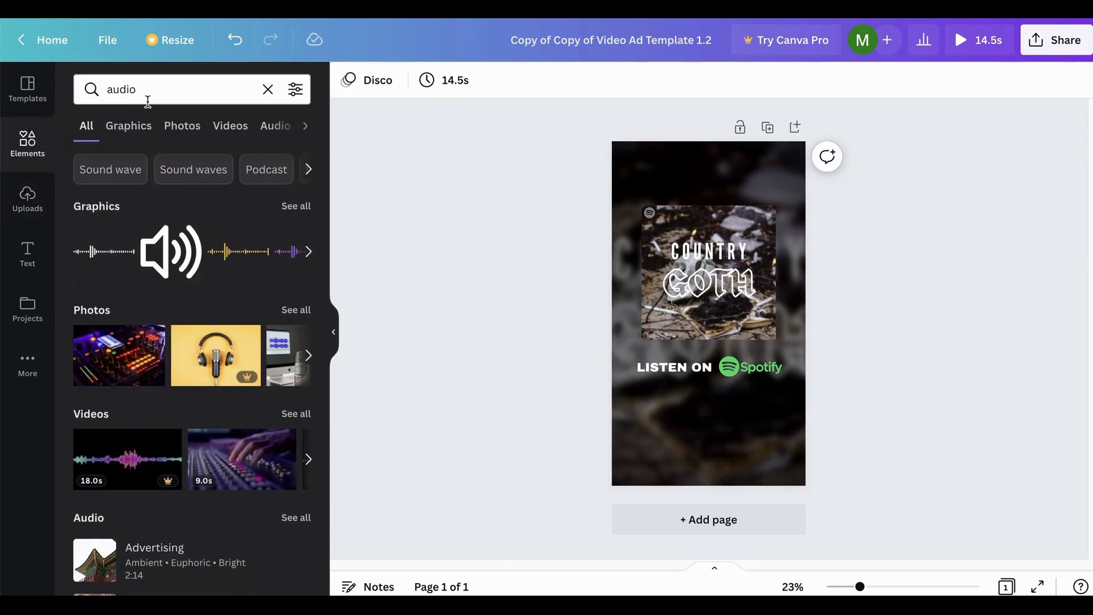
pyautogui.click(148, 93)
pyautogui.write('audio')
pyautogui.press('Return')
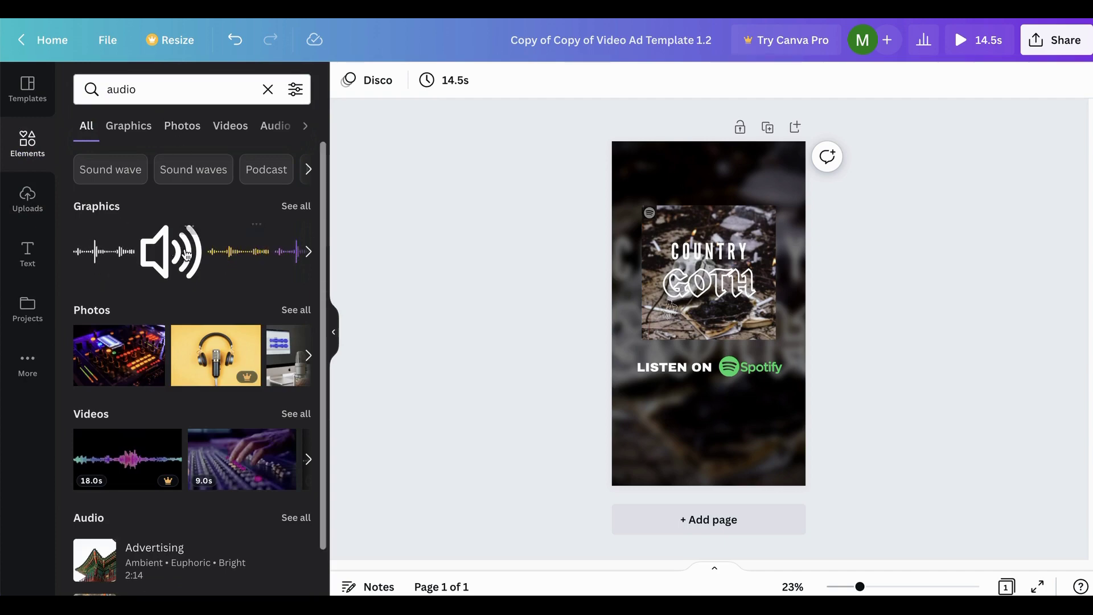
# Step: Try a white sound-wave graphic below LISTEN ON Spotify, resize and centre it, then remove it
pyautogui.moveTo(96, 257); pyautogui.dragTo(712, 404)
pyautogui.moveTo(619, 425); pyautogui.dragTo(692, 422)
pyautogui.moveTo(772, 466); pyautogui.dragTo(730, 442)
pyautogui.moveTo(684, 411); pyautogui.dragTo(722, 415)
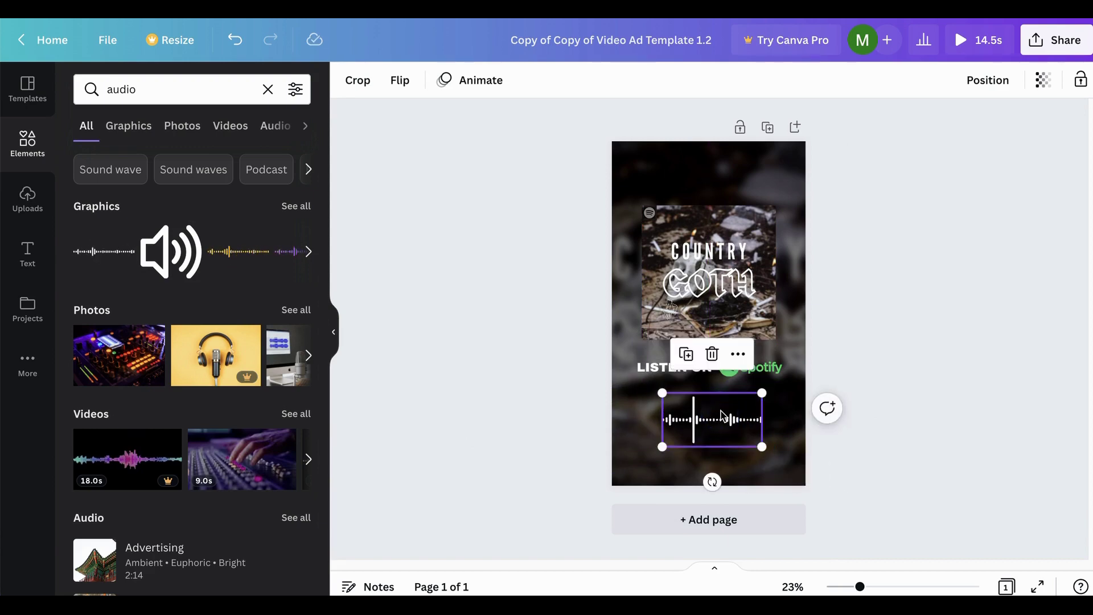
pyautogui.press('Delete')
# Step: Try a yellow sound-wave graphic below LISTEN ON Spotify, shrink it, then remove it
pyautogui.moveTo(238, 251); pyautogui.dragTo(661, 408)
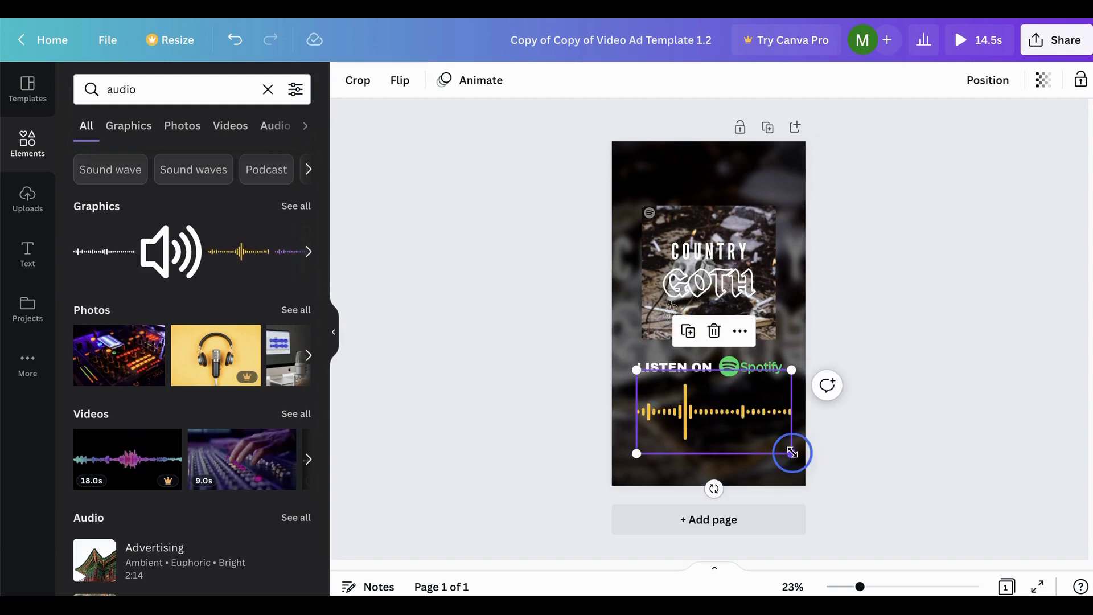
pyautogui.moveTo(791, 453); pyautogui.dragTo(715, 428)
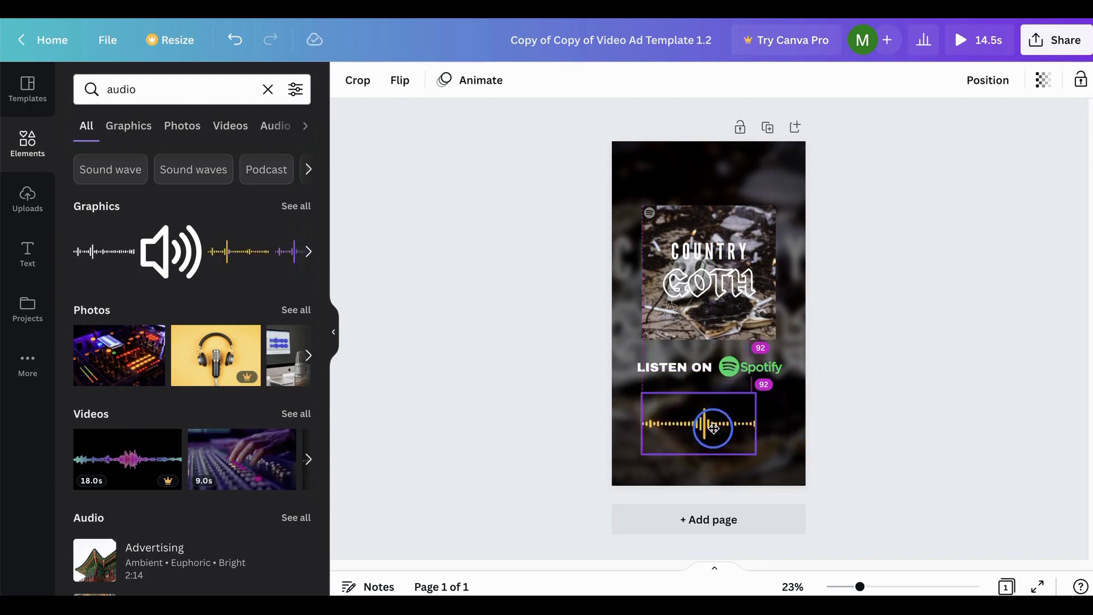
pyautogui.press('Delete')
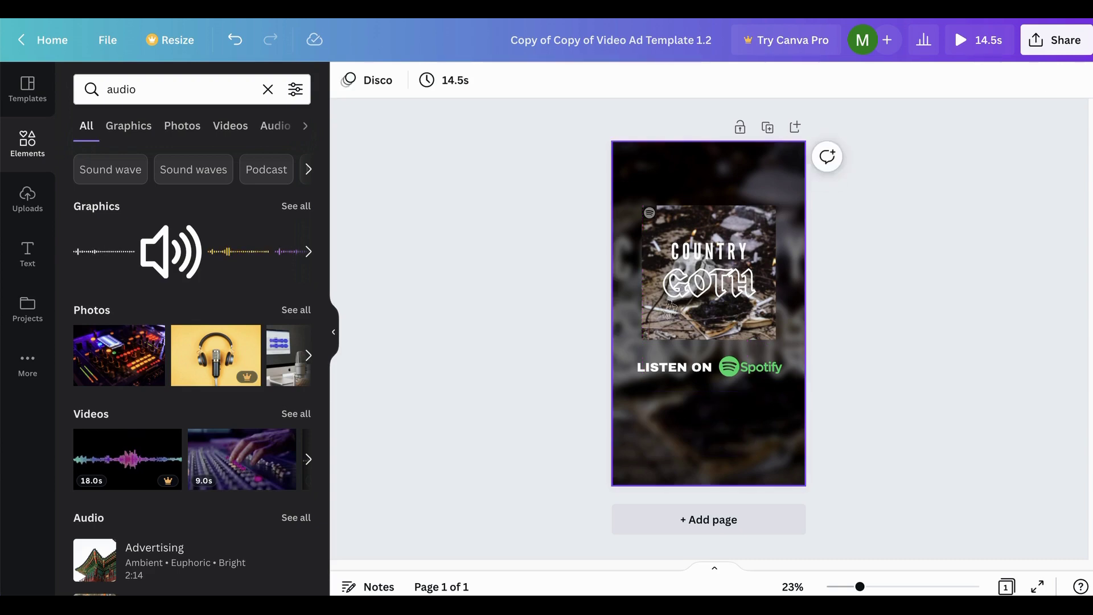
# Step: Open the Page Animations panel from the Disco toolbar button to browse intro animation styles
pyautogui.click(370, 83)
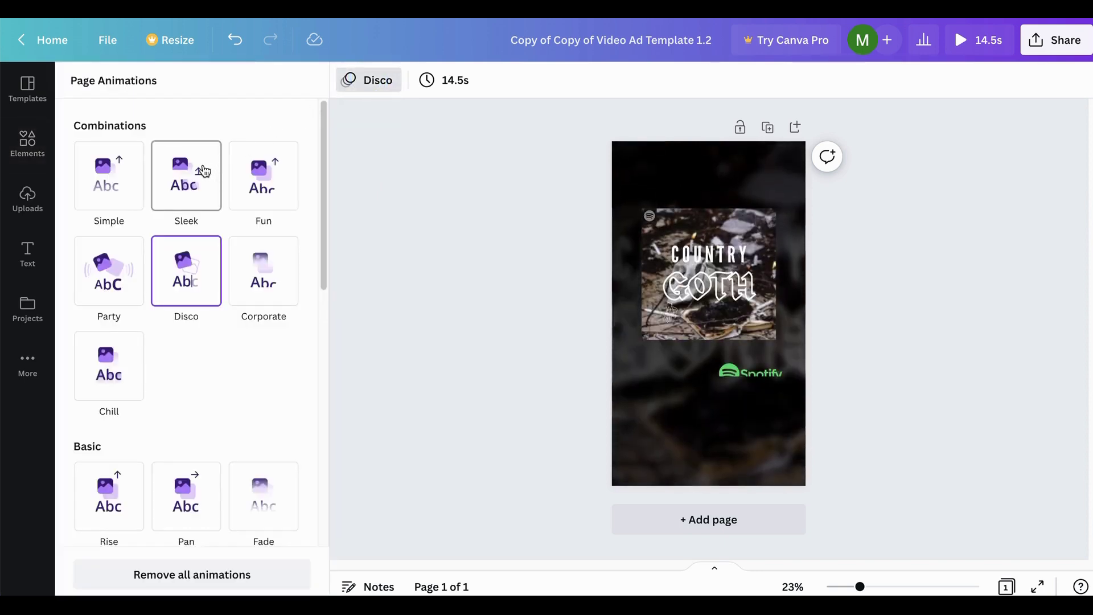